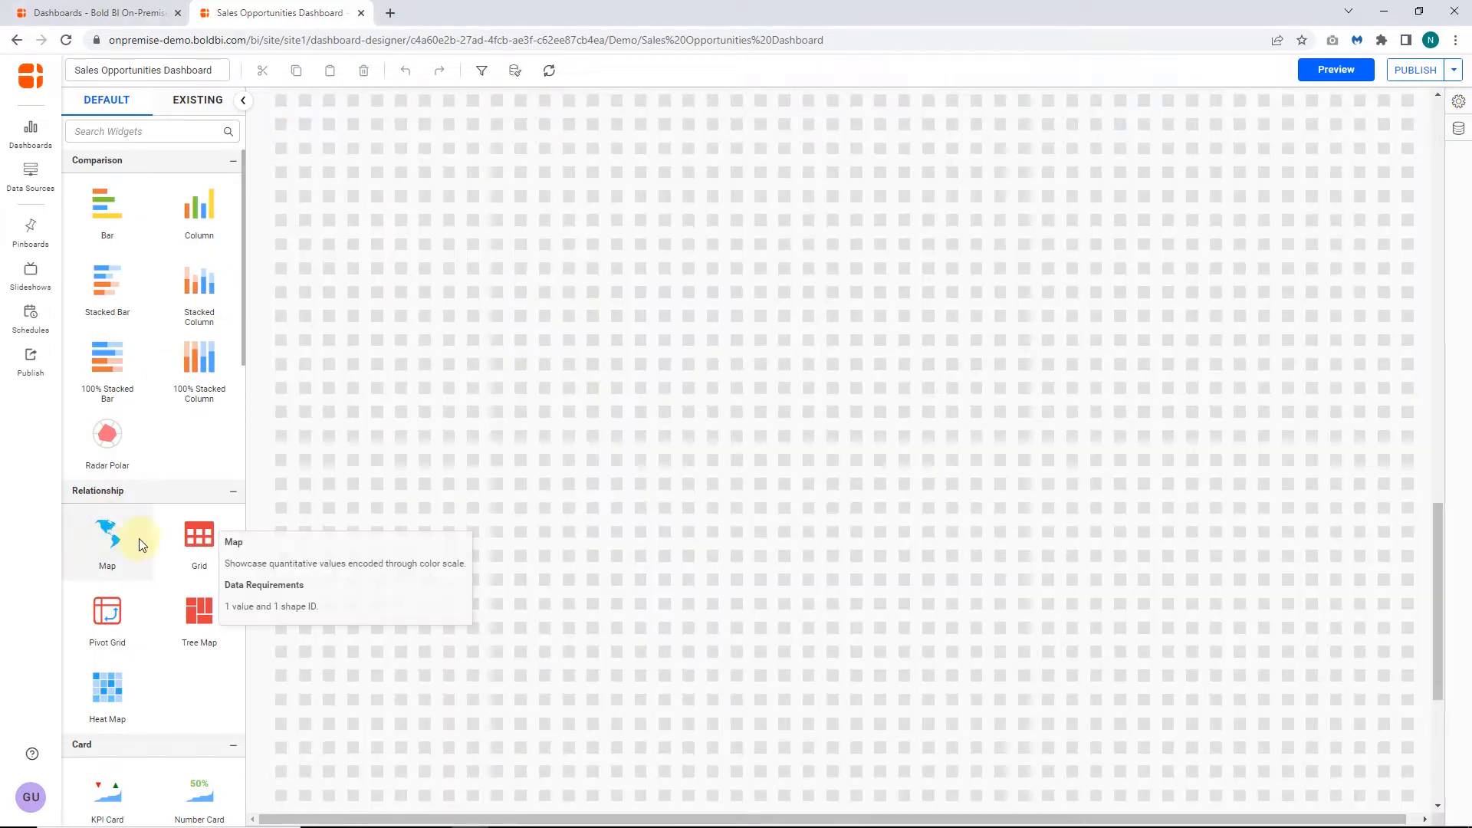
- Place an enlarged Map widget on the empty canvas, named Sales Progress by Country, with a description about total sales revenue by country
left_click_drag(131, 536, 282, 103)
left_click_drag(406, 225, 1028, 555)
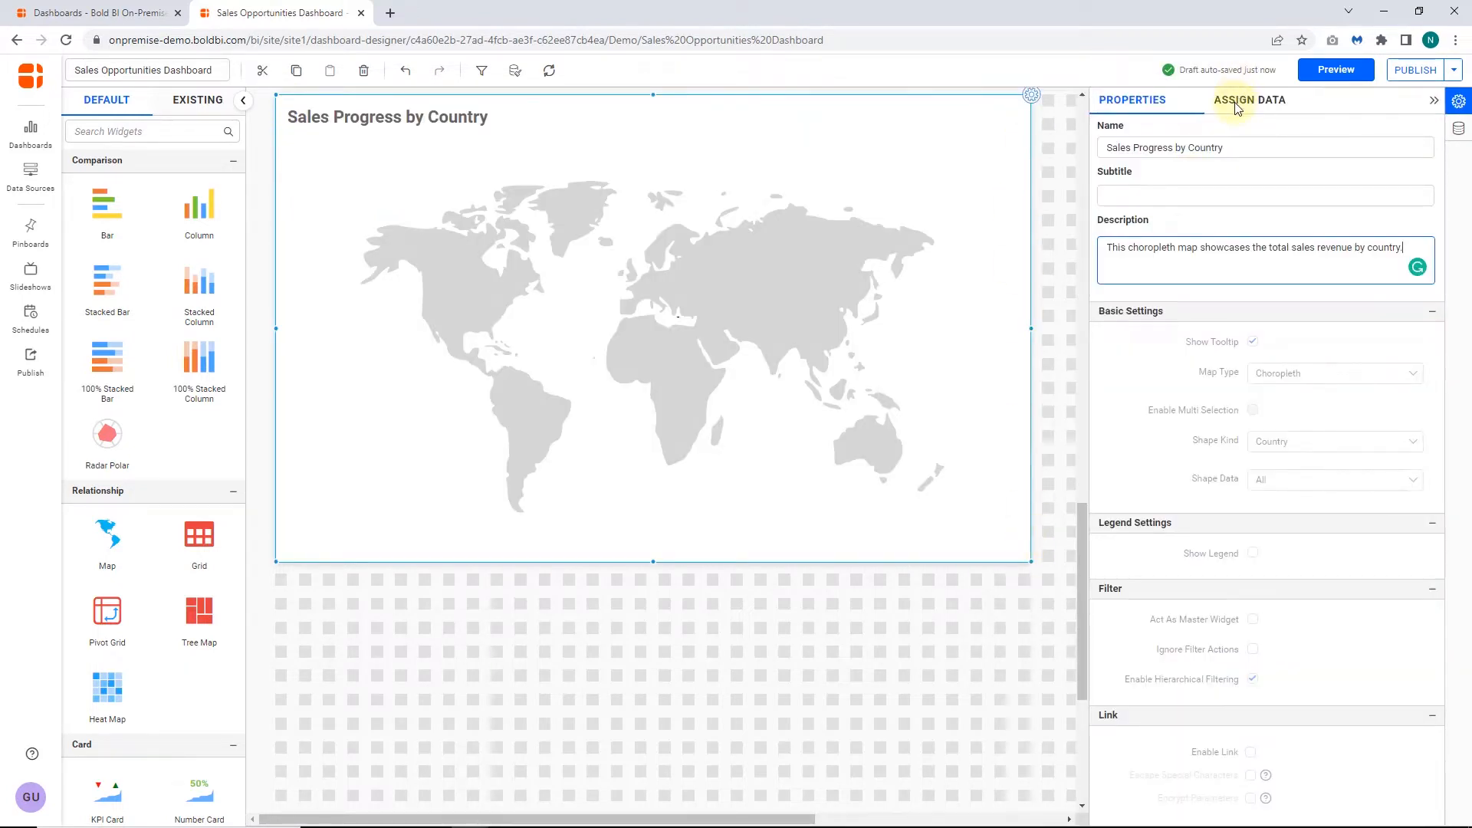
- Review the data sources, measures and dimensions available for assignment to the map
left_click(1236, 105)
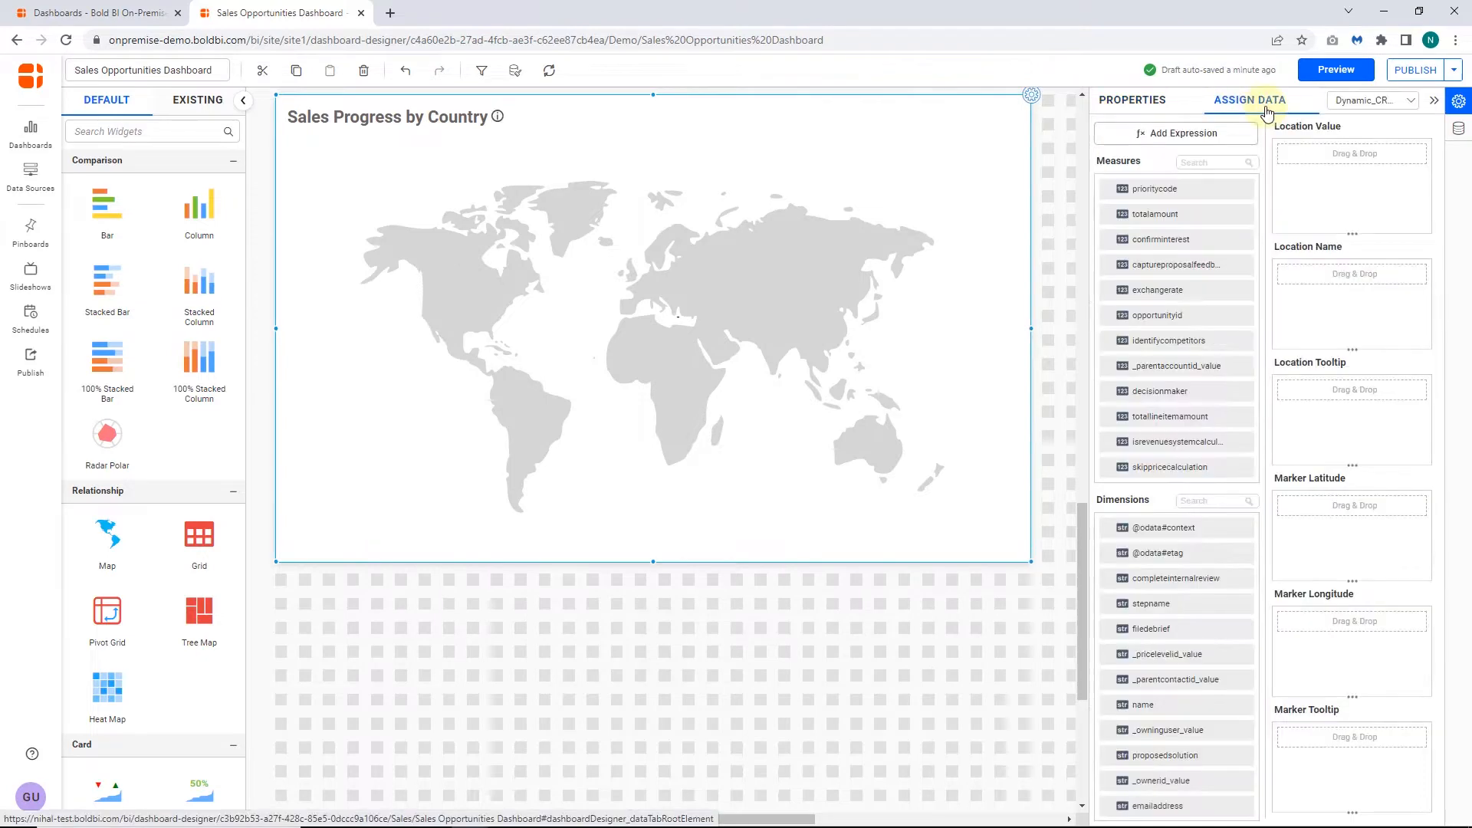
left_click(1363, 108)
scroll(1196, 253, "down", 5)
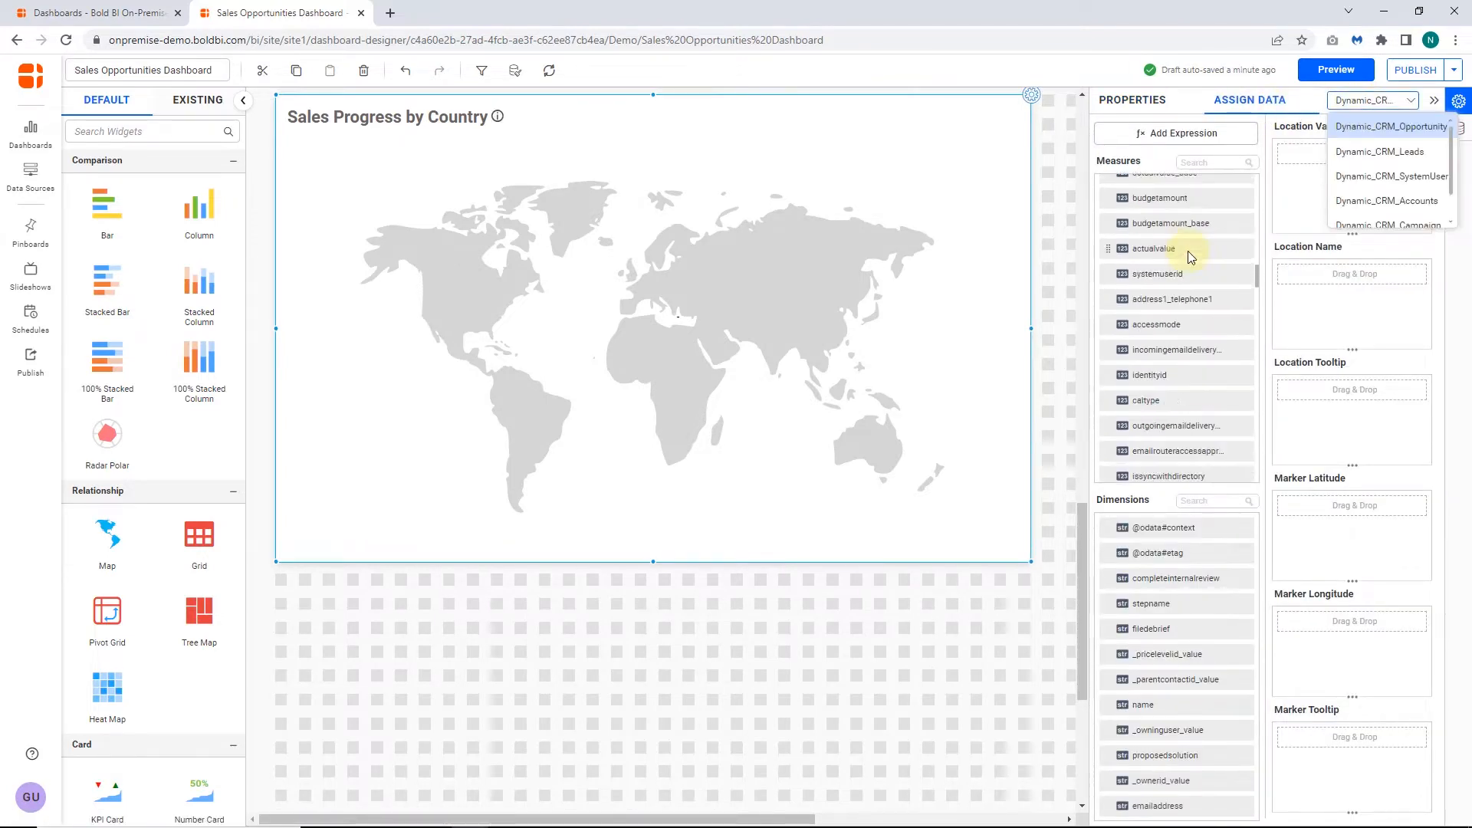
scroll(1191, 257, "down", 5)
scroll(1162, 537, "down", 10)
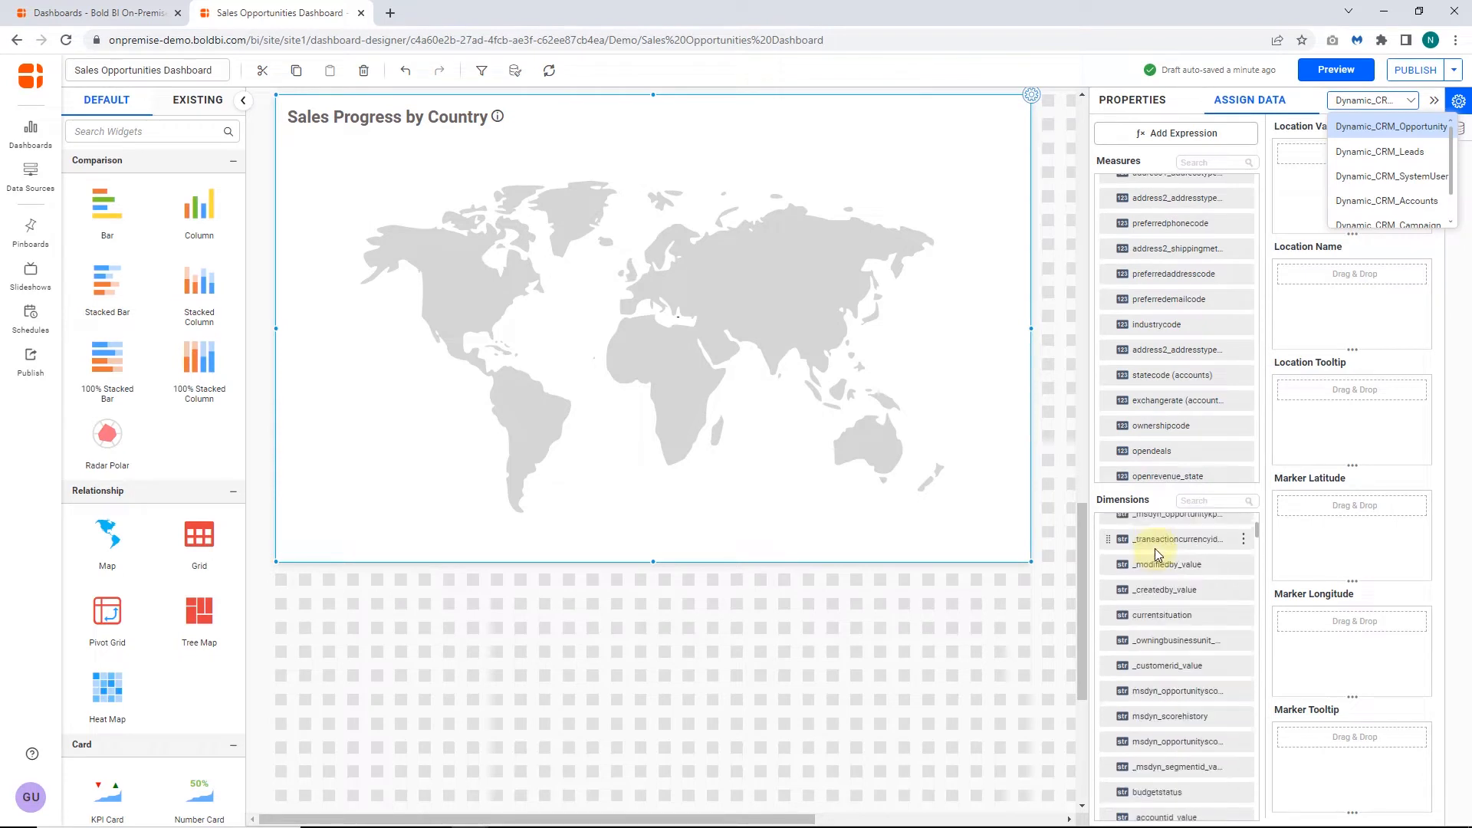
scroll(1158, 555, "up", 5)
left_click(1343, 101)
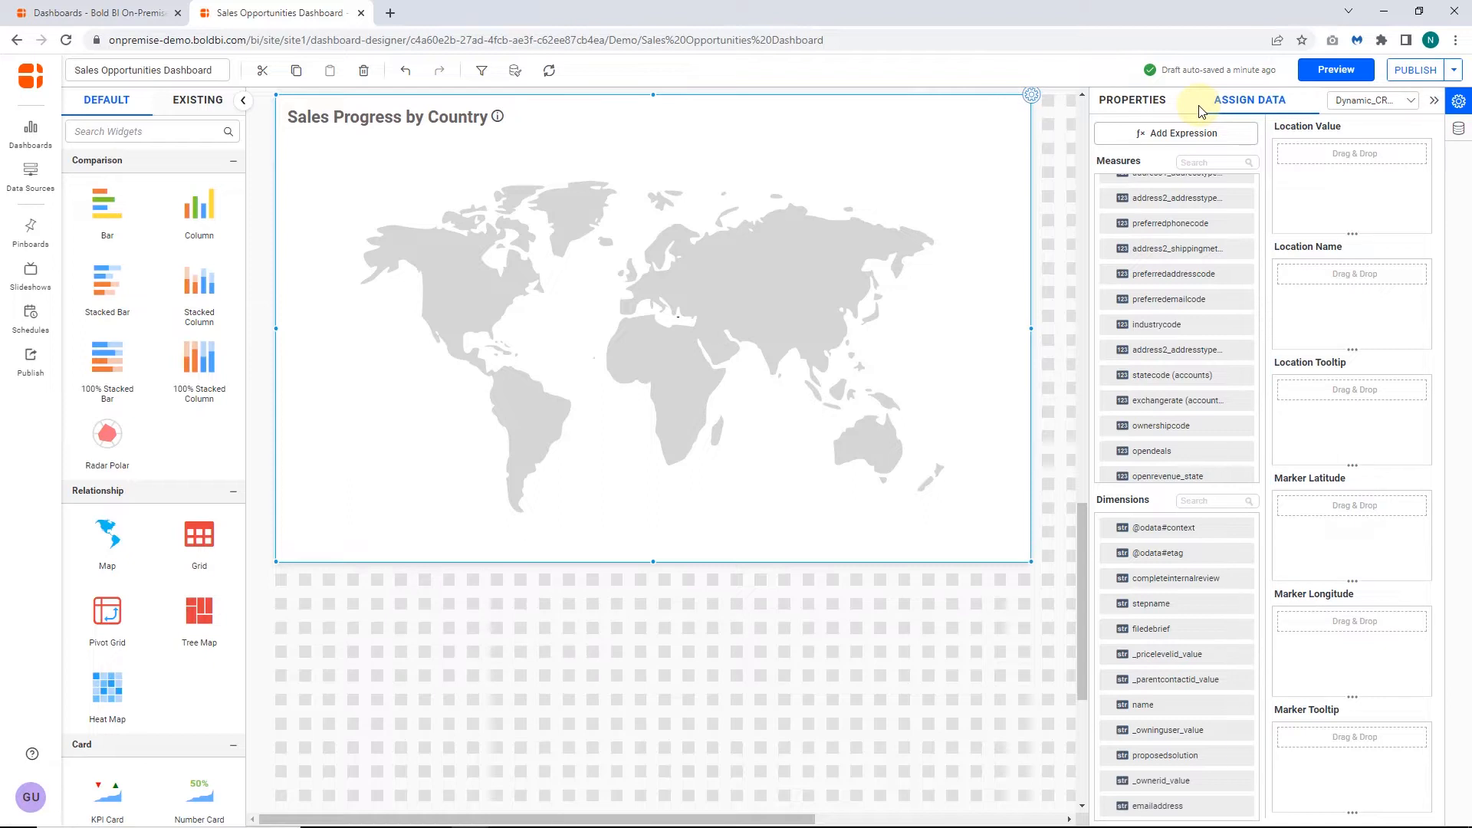
- Assign Total Revenue, formatted as Currency, as the map's location value and Country as its location name
left_click_drag(1158, 189, 1349, 162)
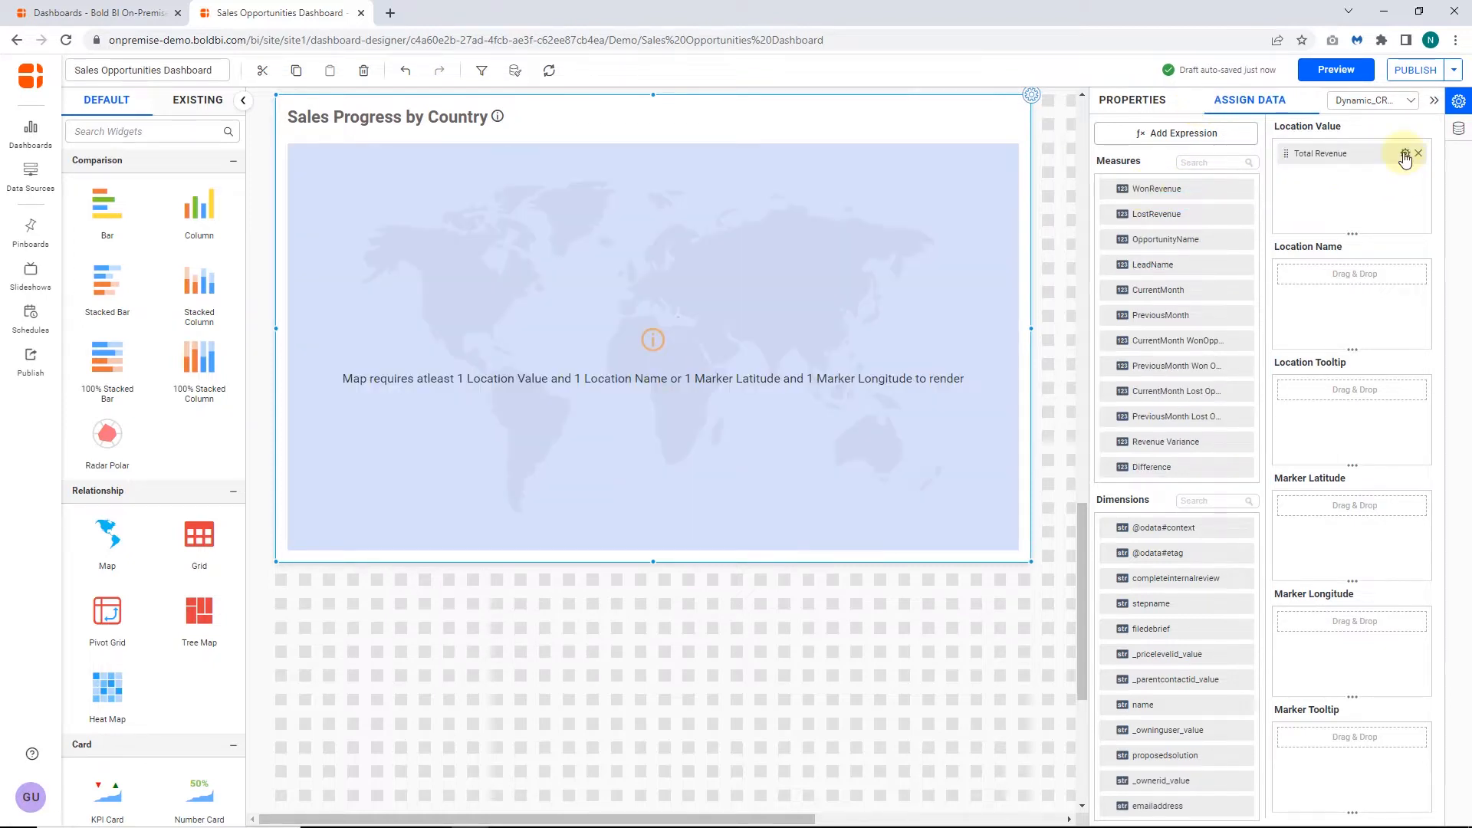
left_click(1405, 153)
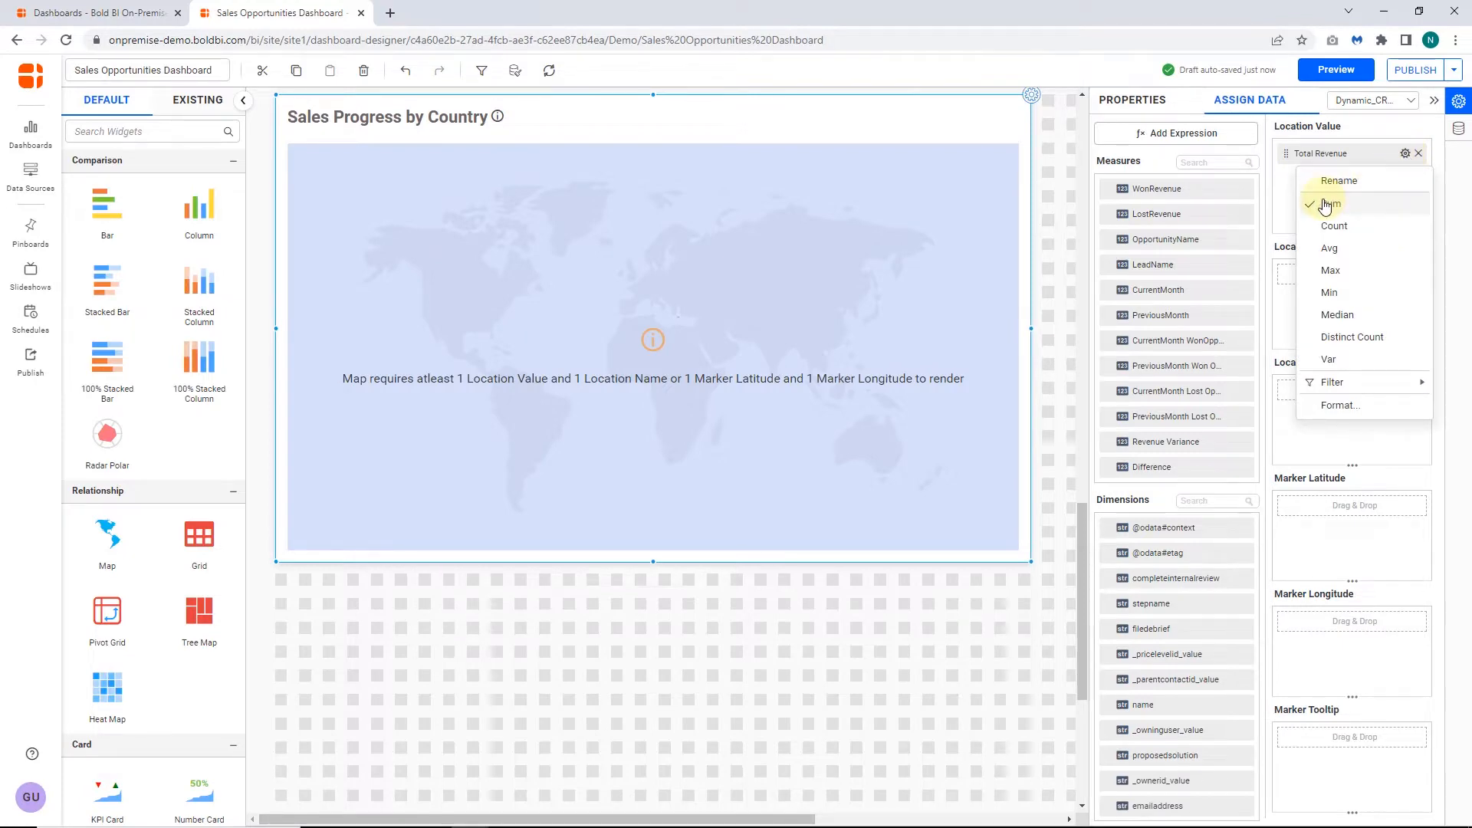
left_click(1341, 405)
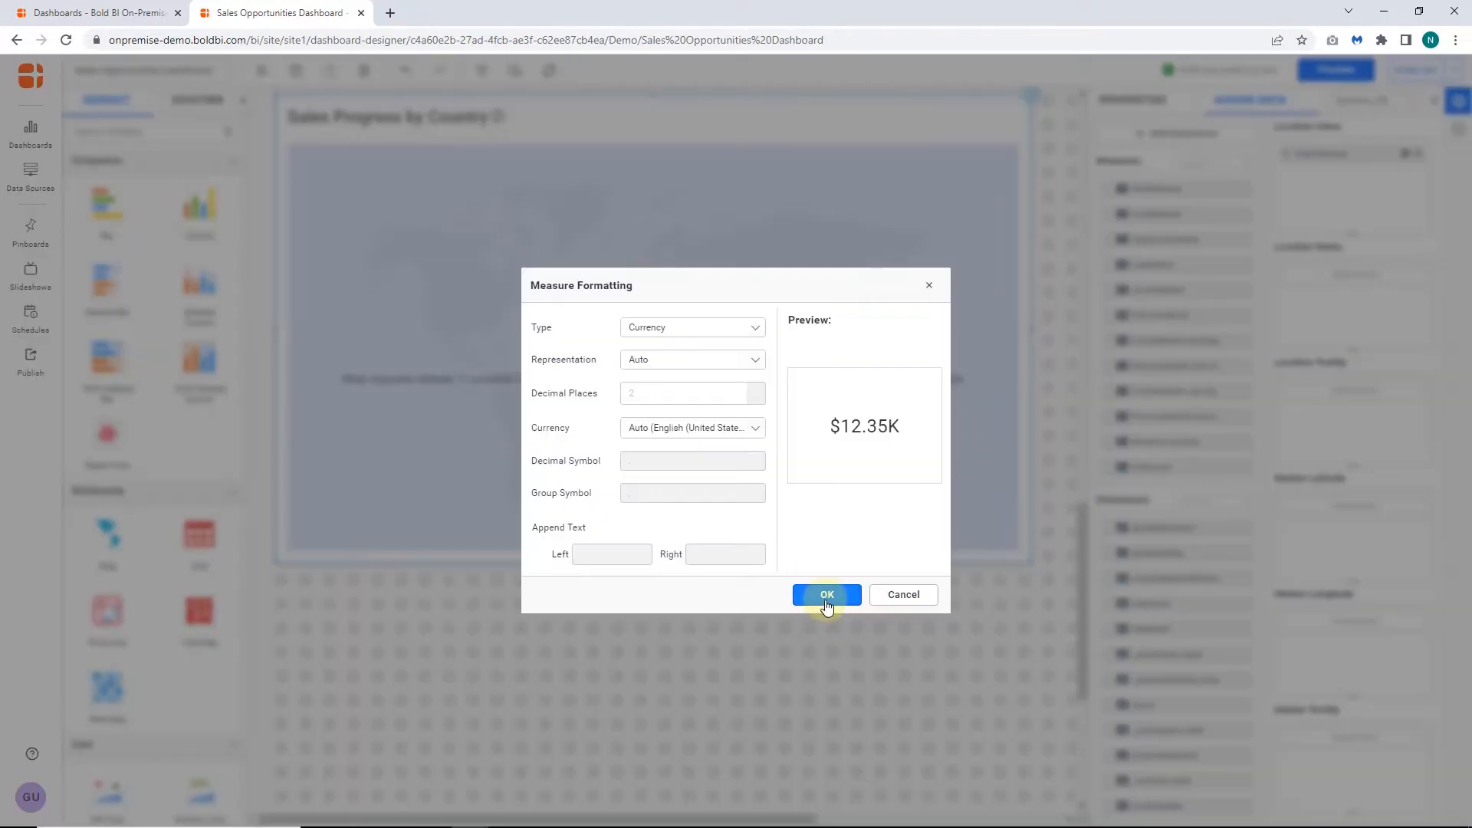
left_click(828, 595)
mouse_move(1173, 705)
left_mouse_down()
mouse_move(1219, 717)
mouse_move(1307, 542)
mouse_move(1326, 303)
left_mouse_up()
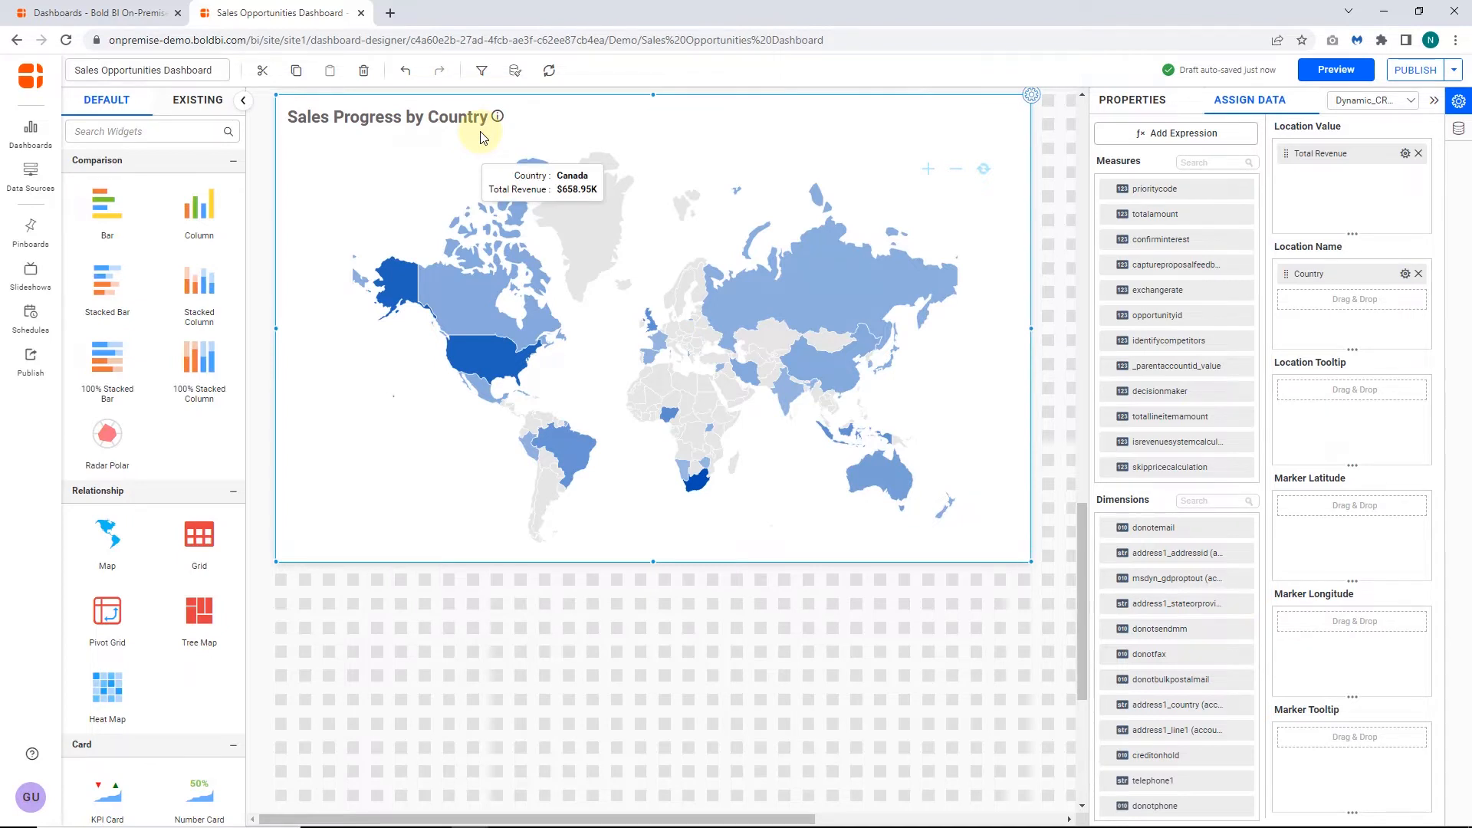
- Try the Bubble map type on the Sales Progress by Country map
left_click(1133, 102)
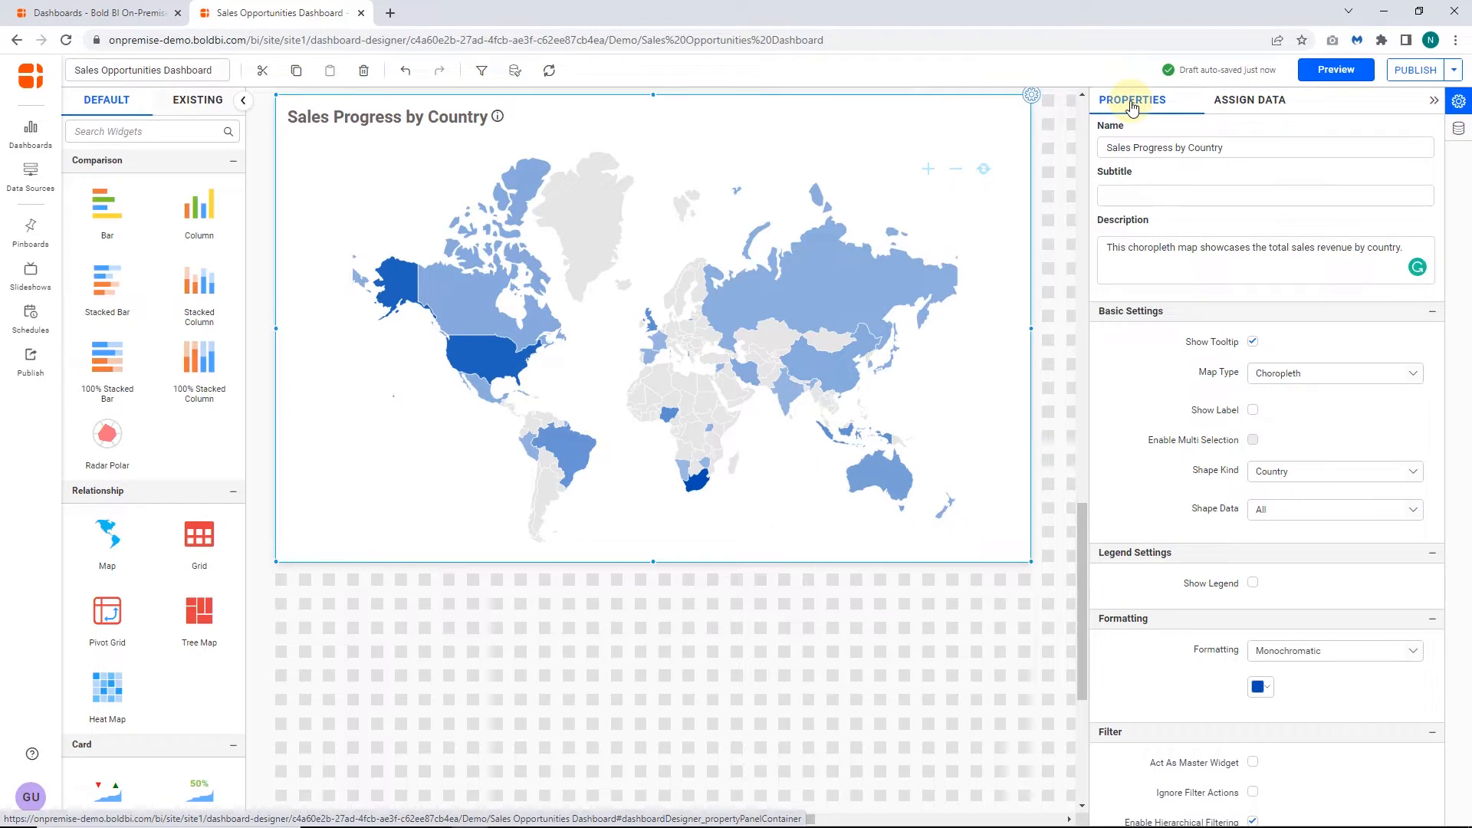
left_click(1280, 380)
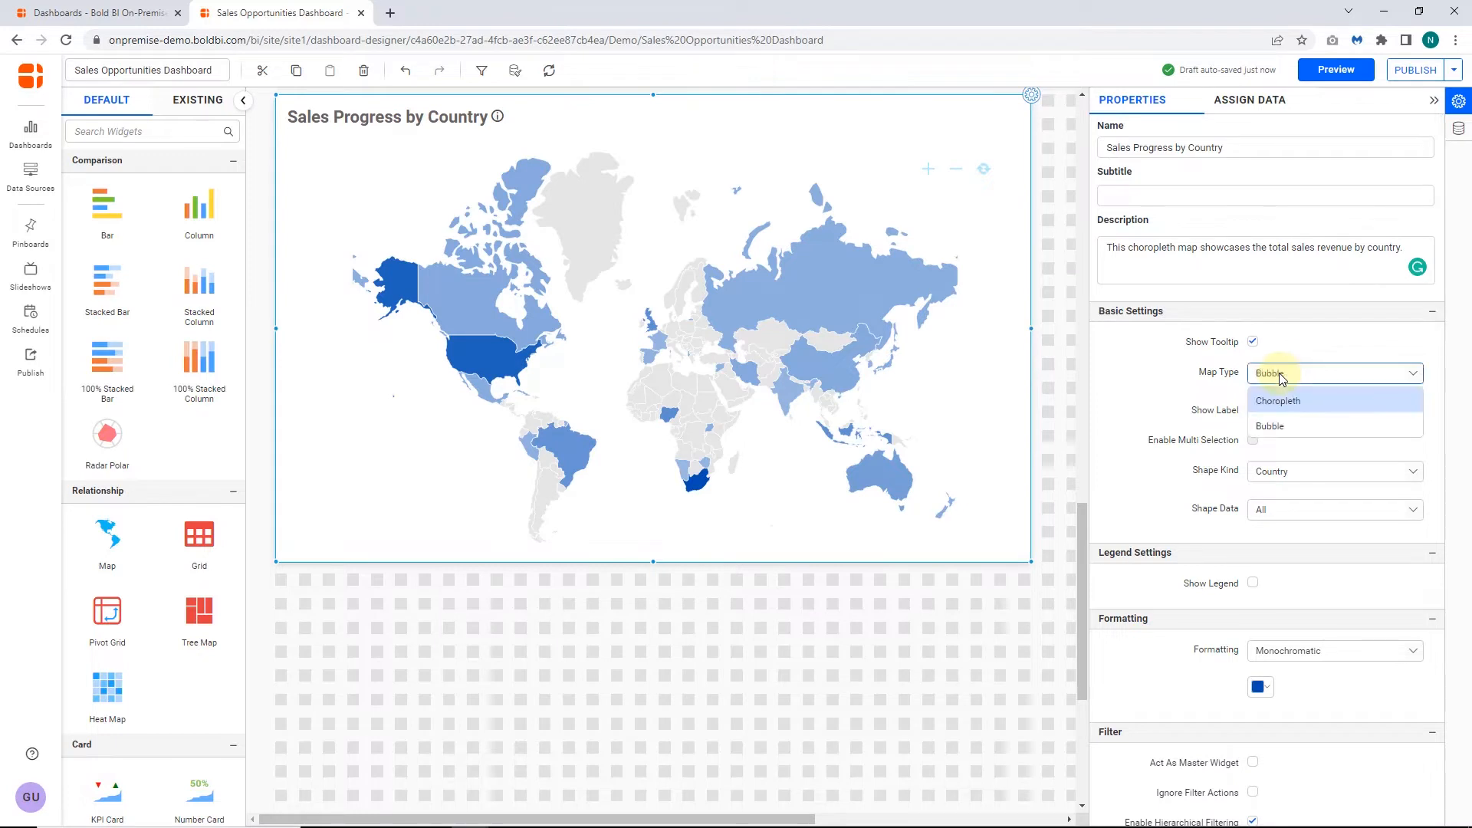
left_click(1285, 423)
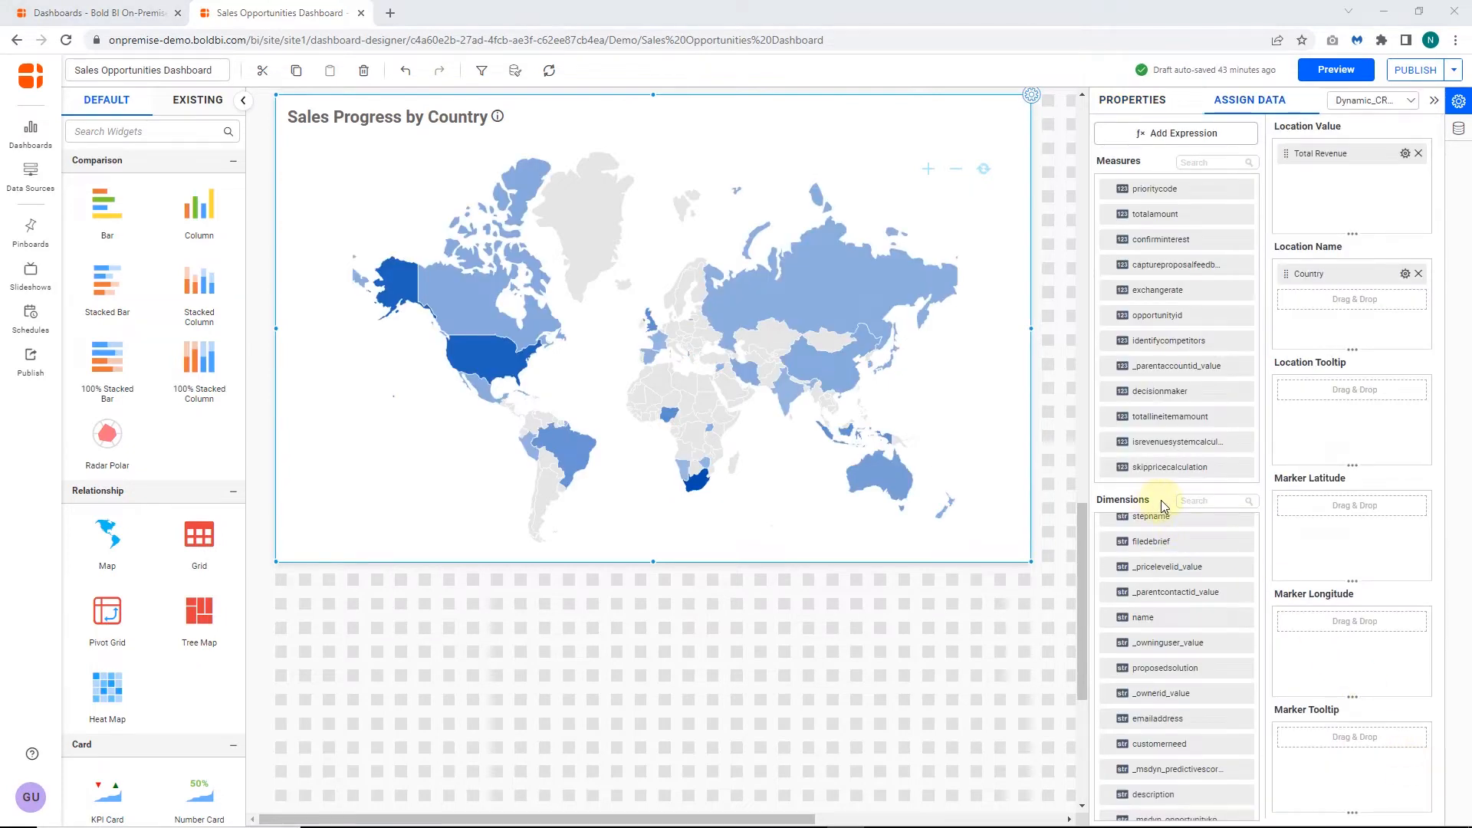
- Add Opportunities Count to the map's location tooltip and review the marker and filter field sections
left_click_drag(1142, 625, 1411, 414)
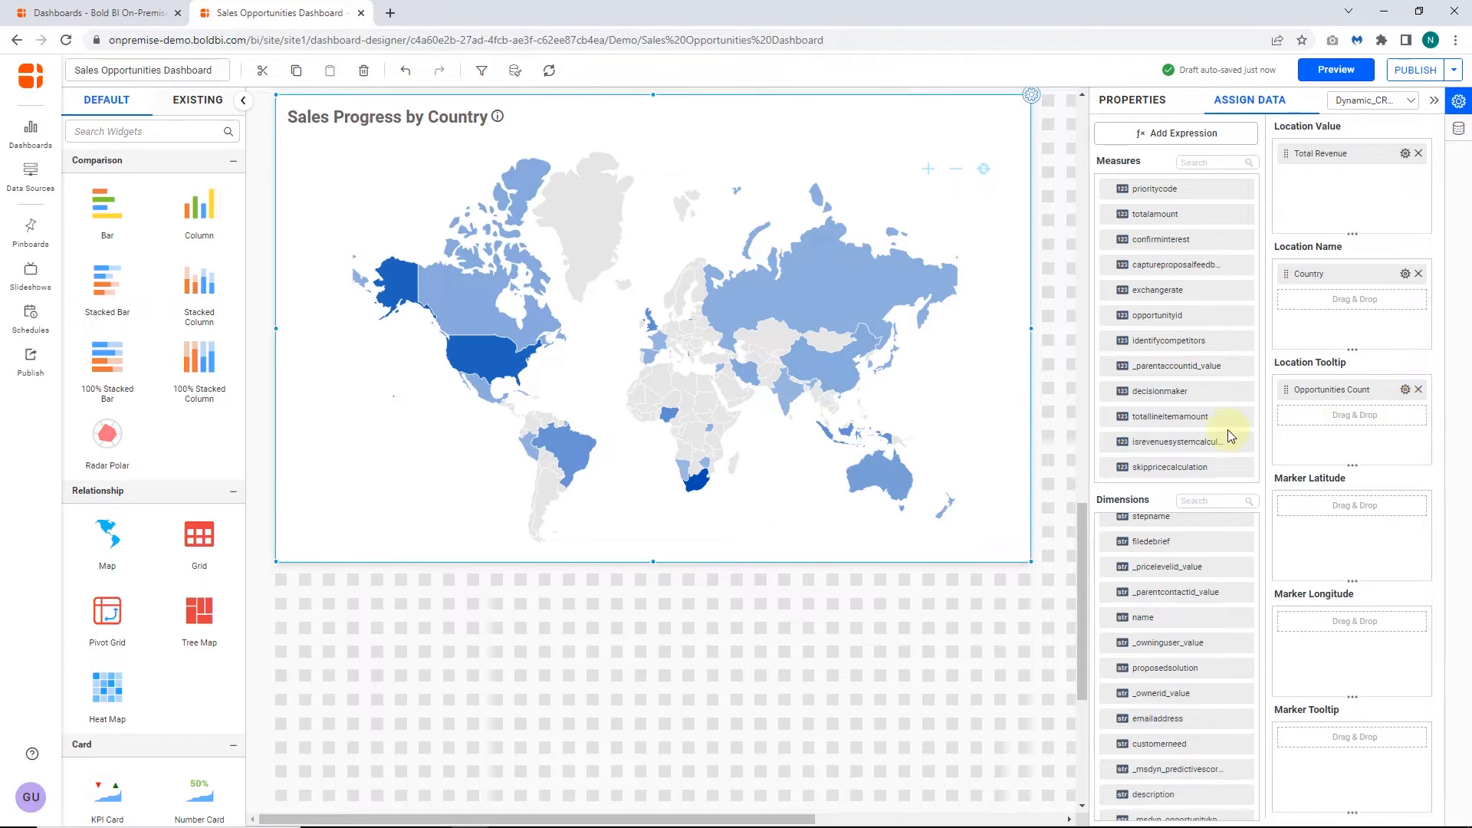
mouse_move(907, 484)
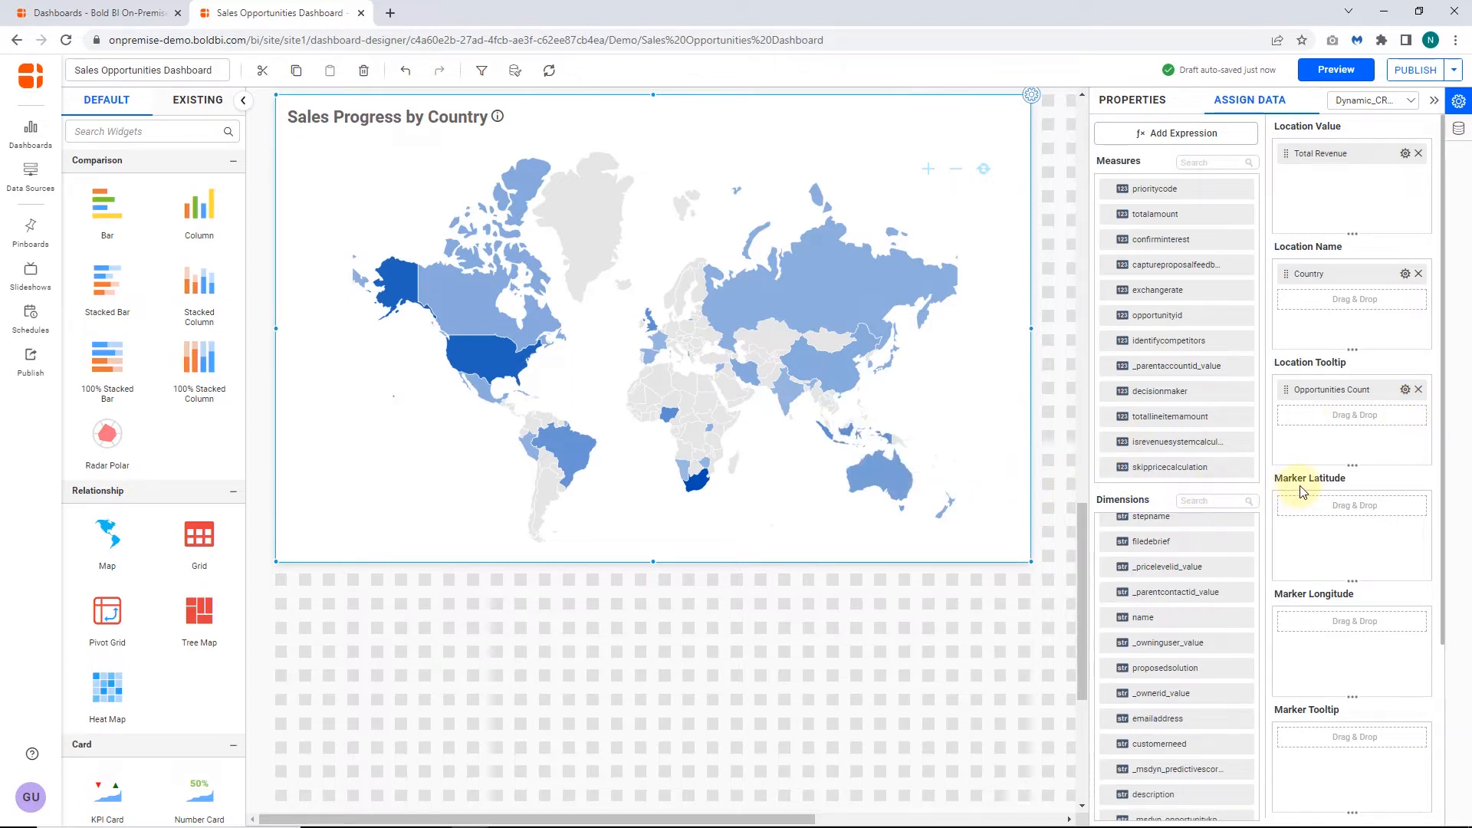
scroll(1301, 494, "down", 1)
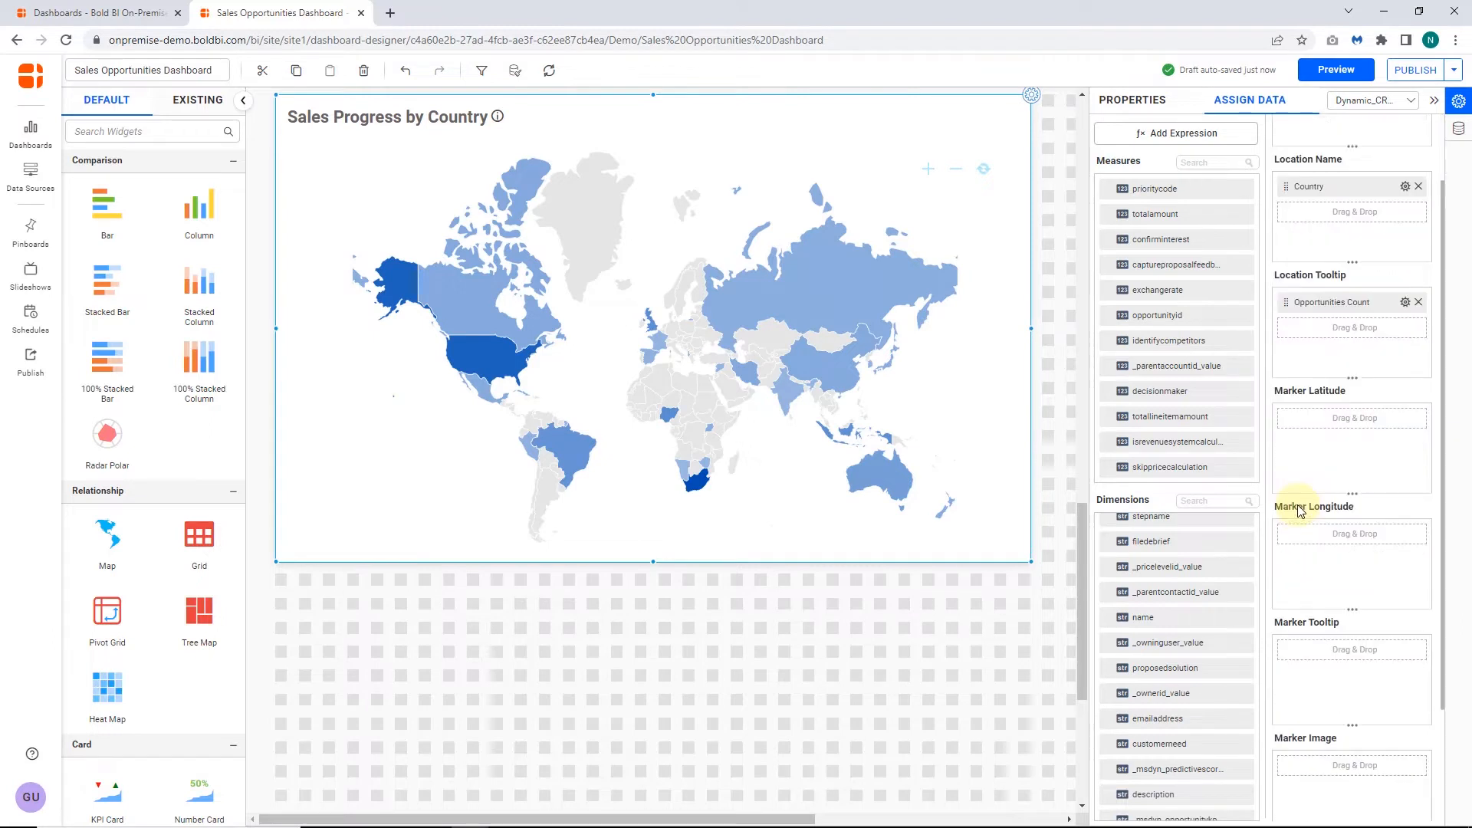
scroll(1301, 510, "down", 1)
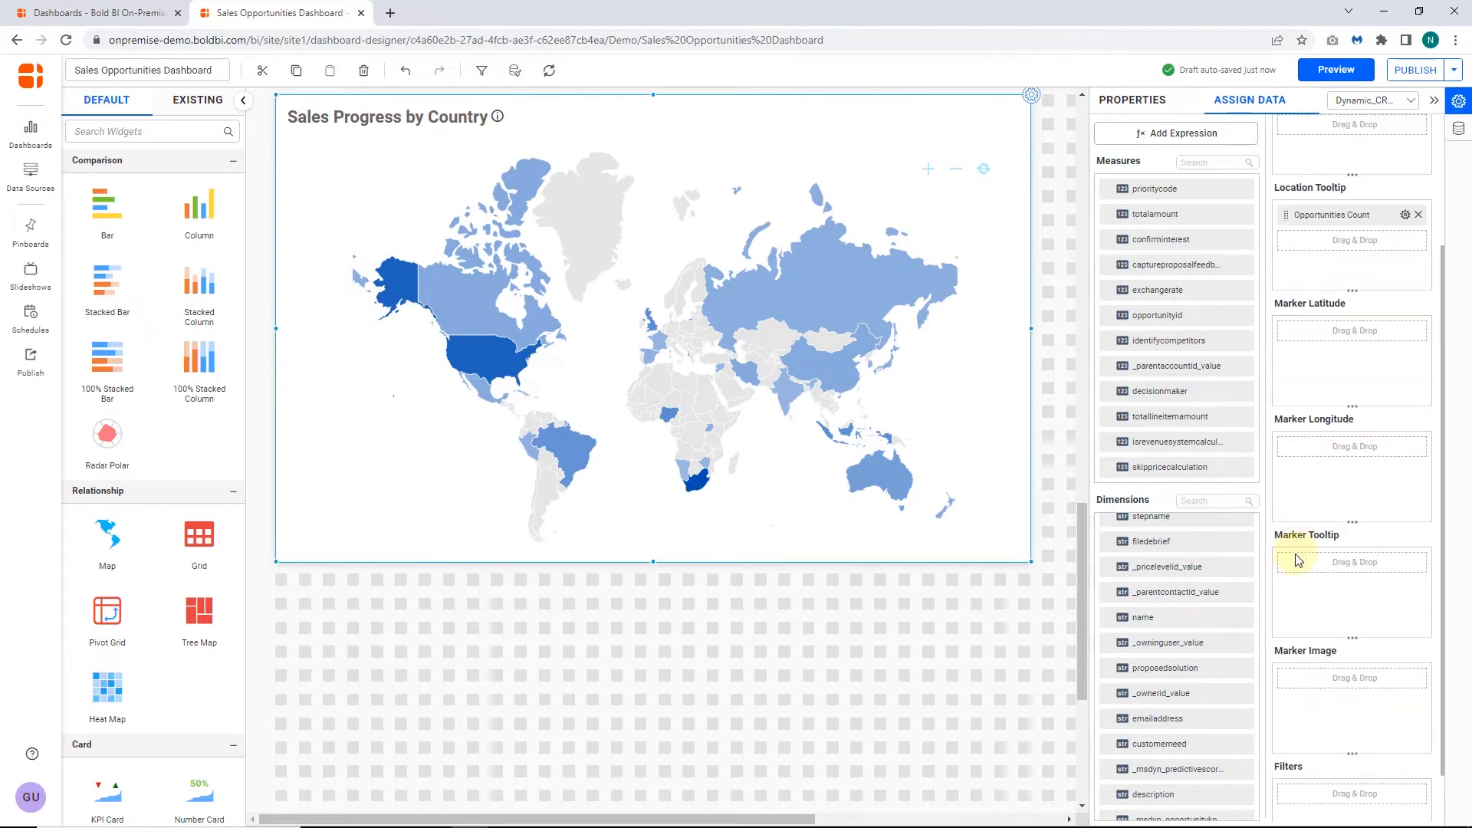
scroll(1298, 560, "down", 1)
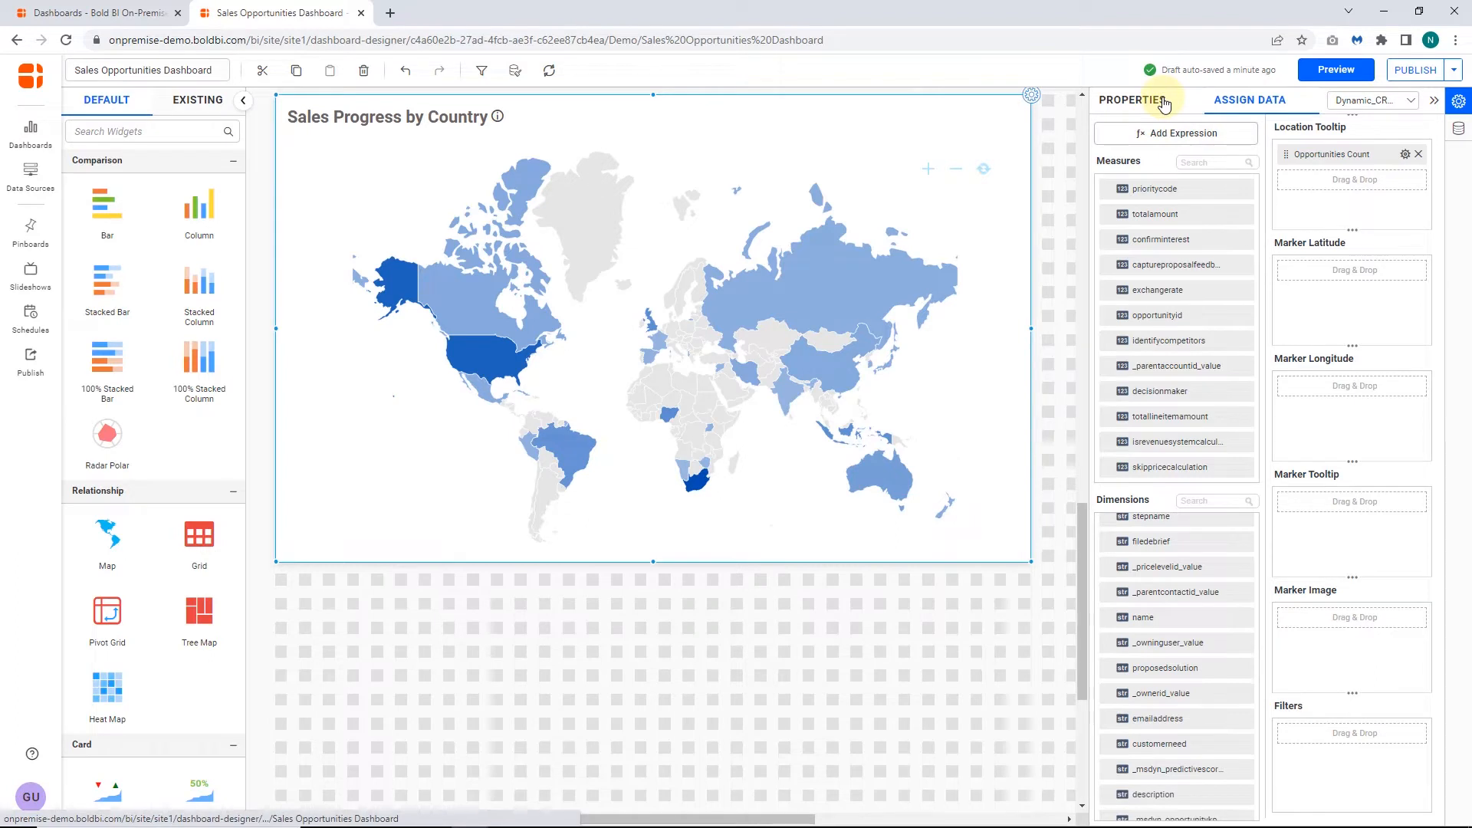
- Set the Sales Progress by Country map to act as a master widget
left_click(1164, 103)
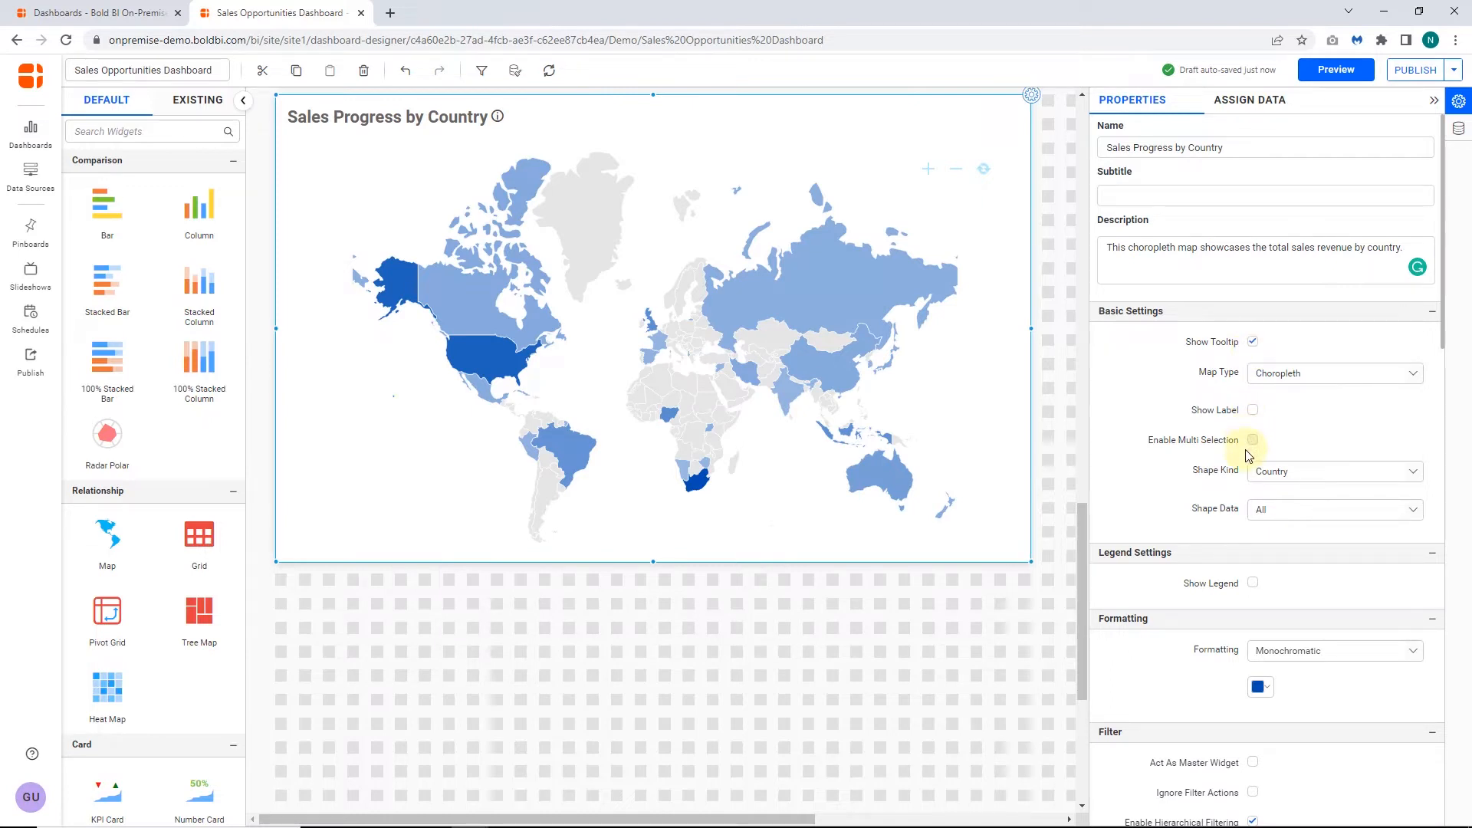
scroll(1248, 458, "down", 1)
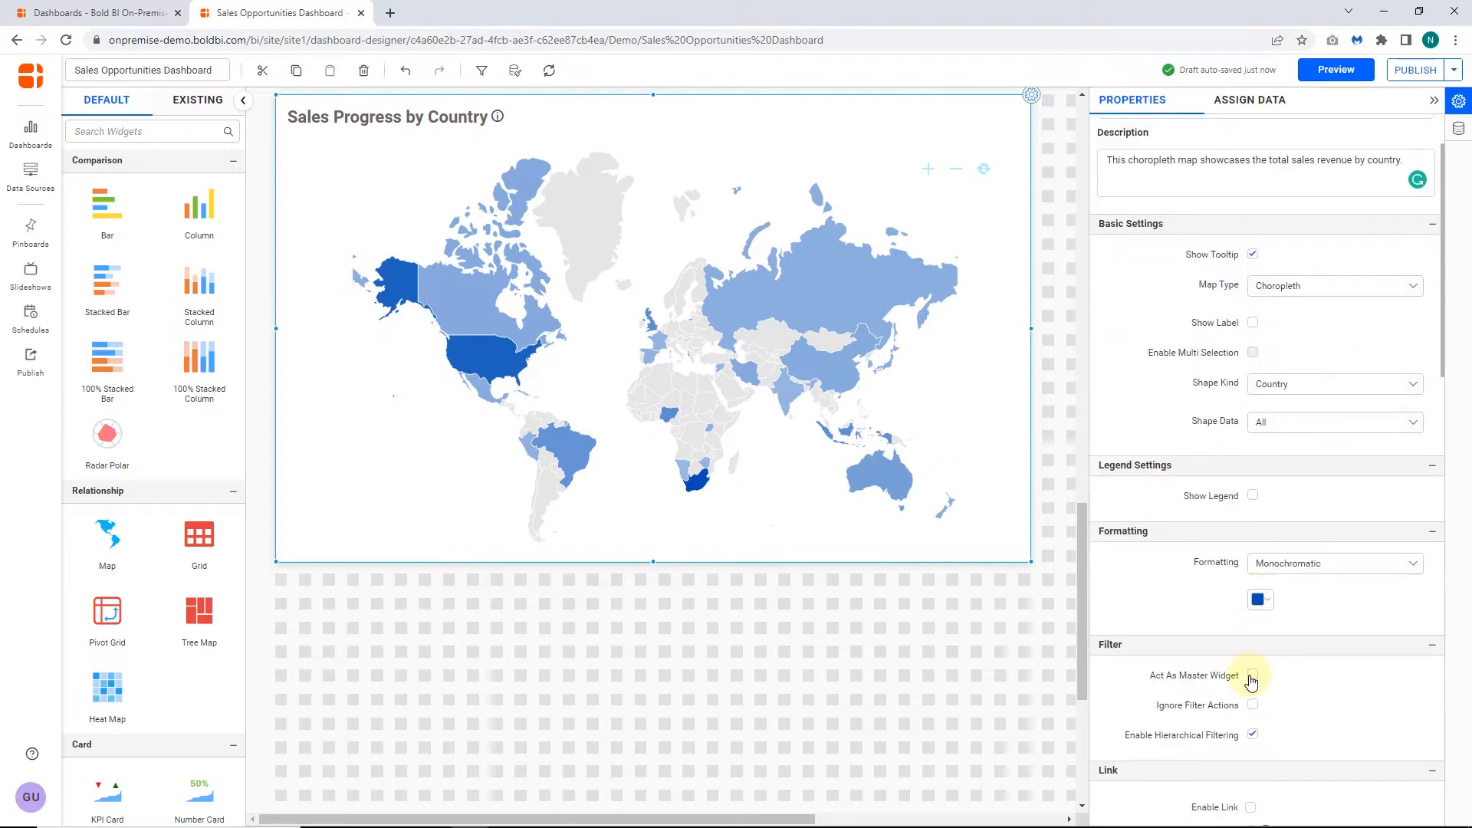
left_click(1252, 676)
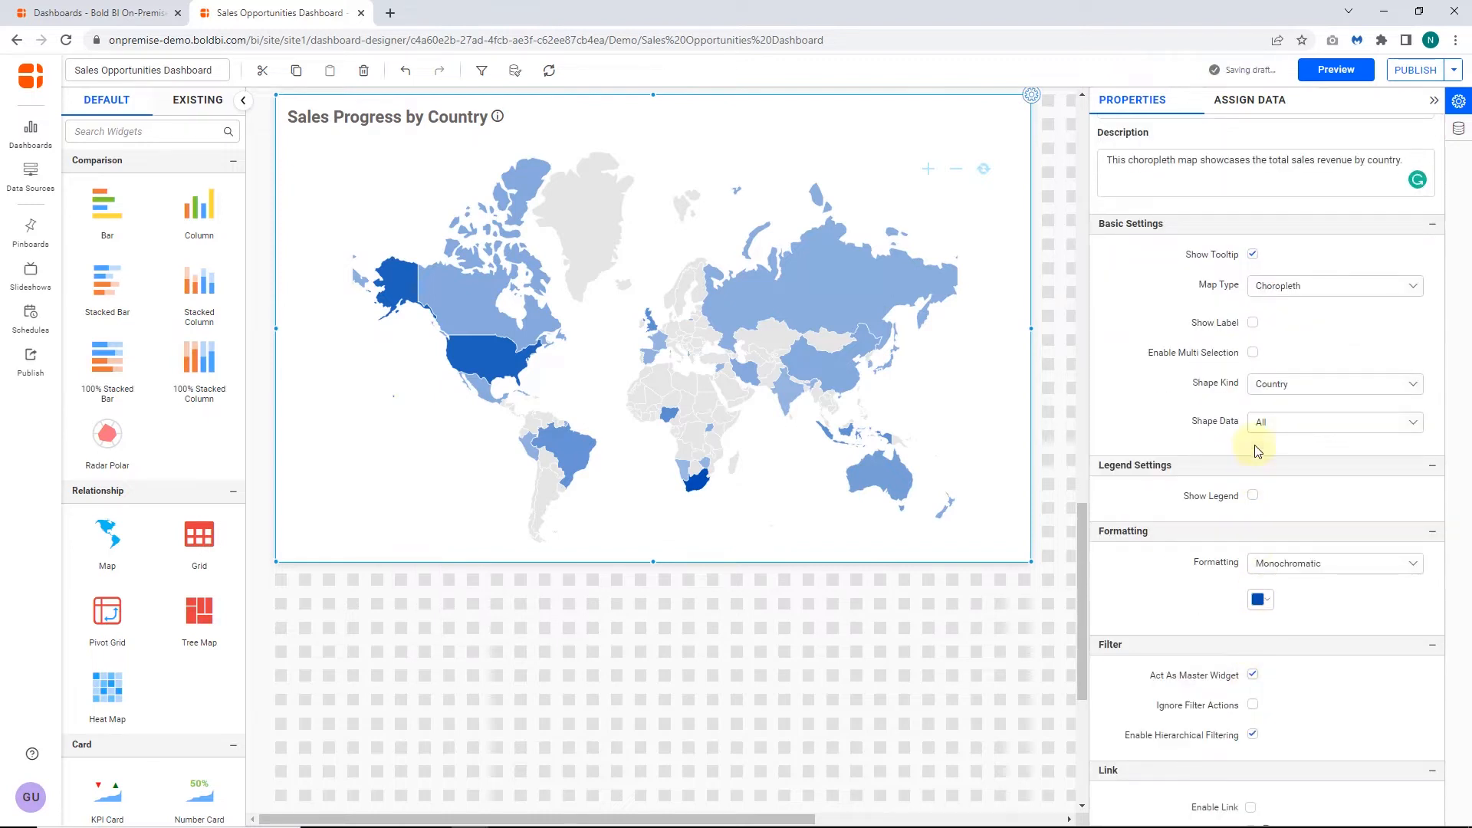
- Review the Shape Kind and Shape Data options available for the map
left_click(1281, 386)
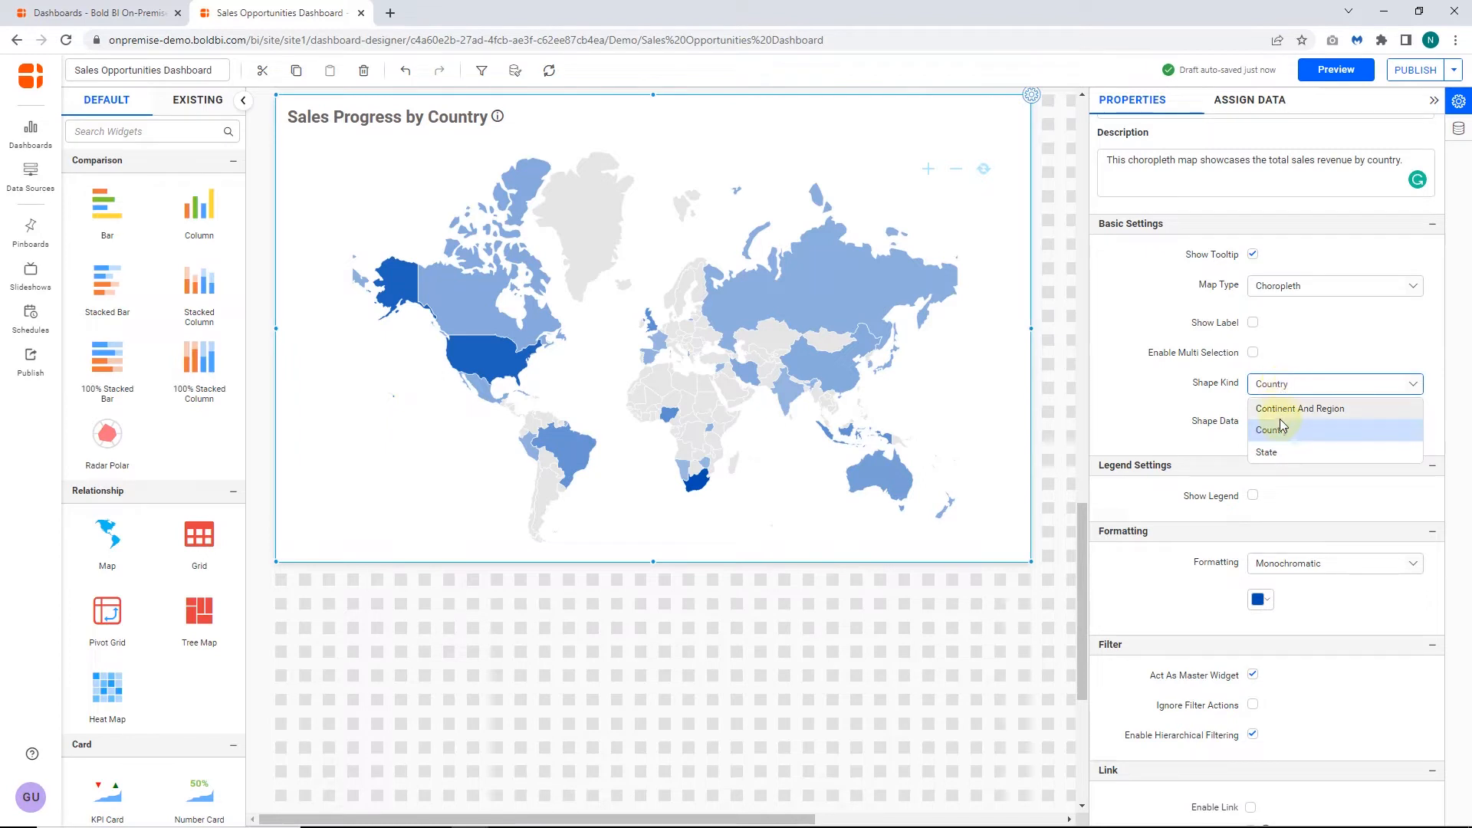
left_click(1285, 424)
left_click(1283, 423)
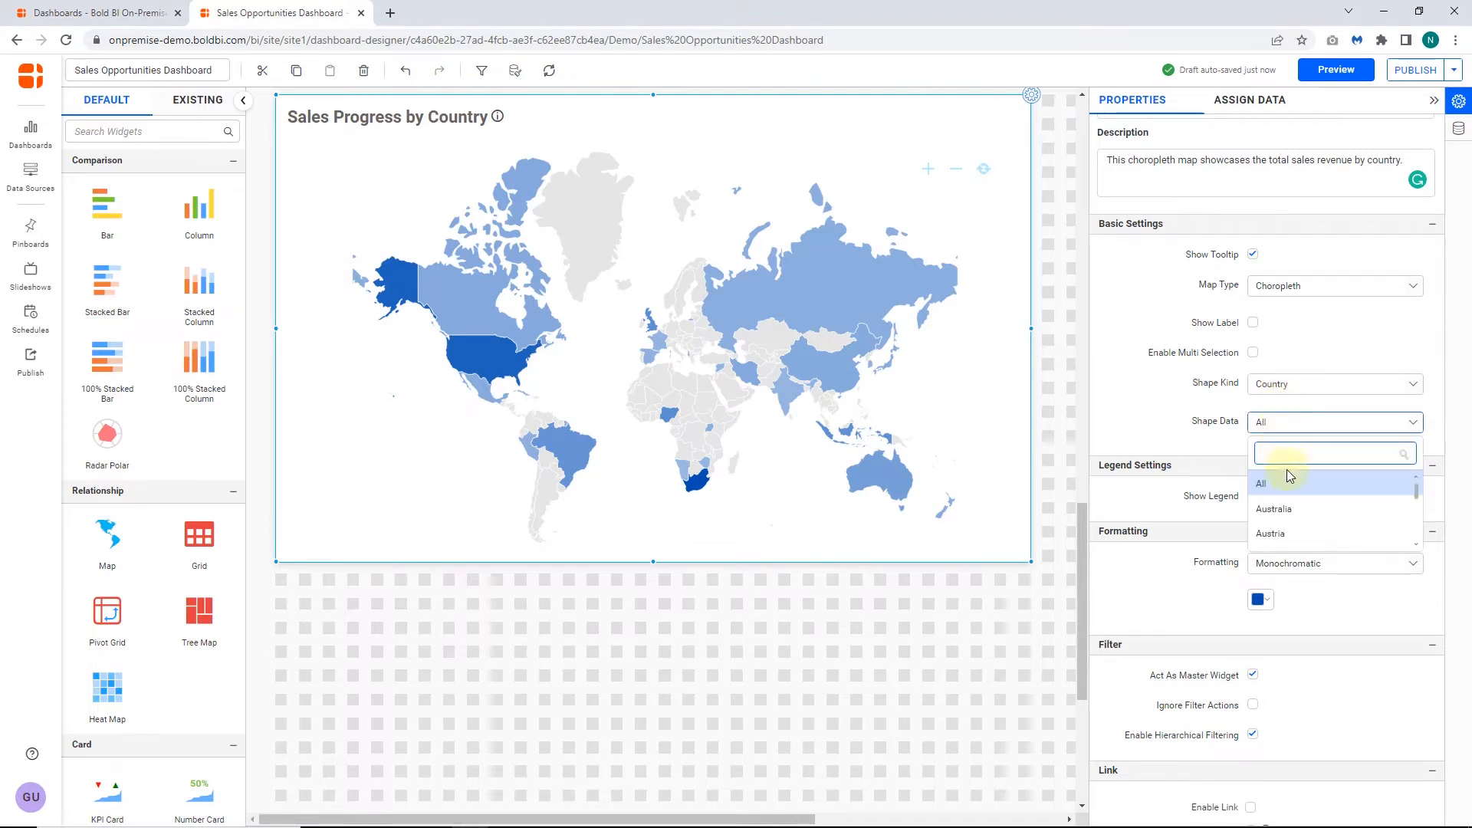
scroll(1291, 515, "down", 3)
scroll(1291, 513, "up", 4)
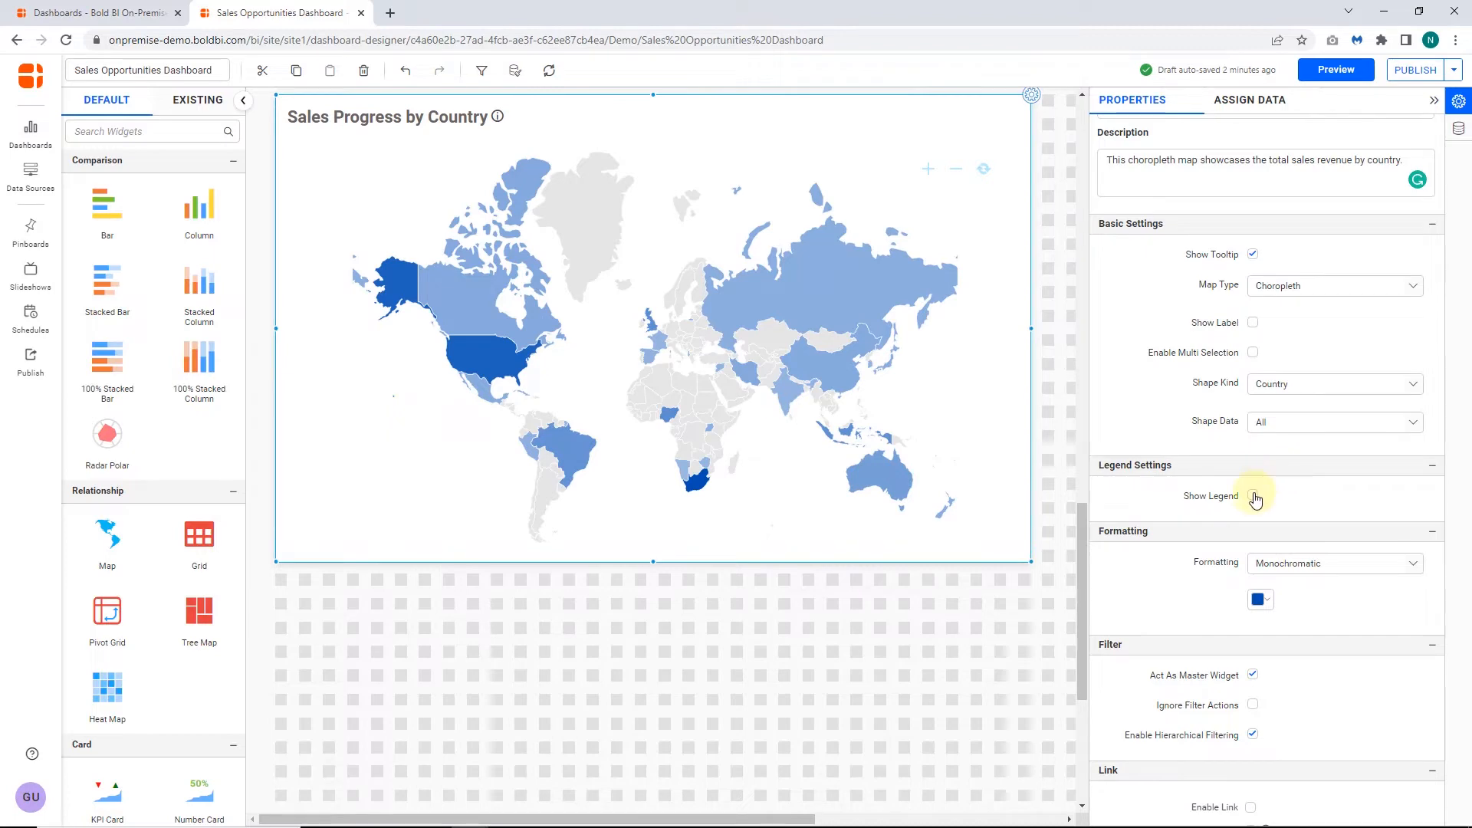
- Show the map's legend and apply Advanced rule-based formatting on the sum of WonRevenue, with ranges from Less than 100K to Greater than 1M
left_click(1254, 496)
scroll(1258, 506, "down", 2)
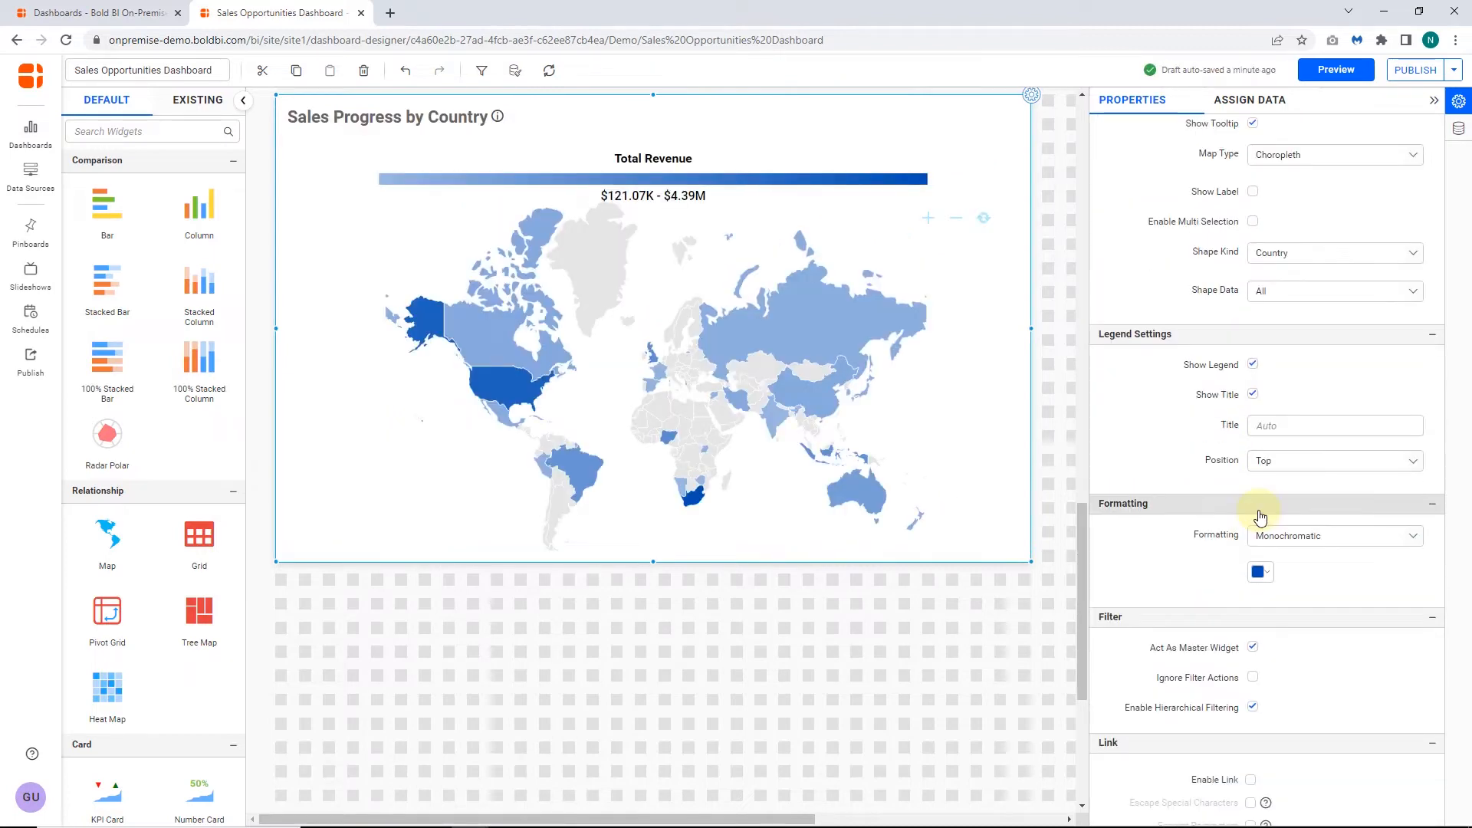
left_click(1261, 535)
left_click(1262, 581)
left_click(560, 297)
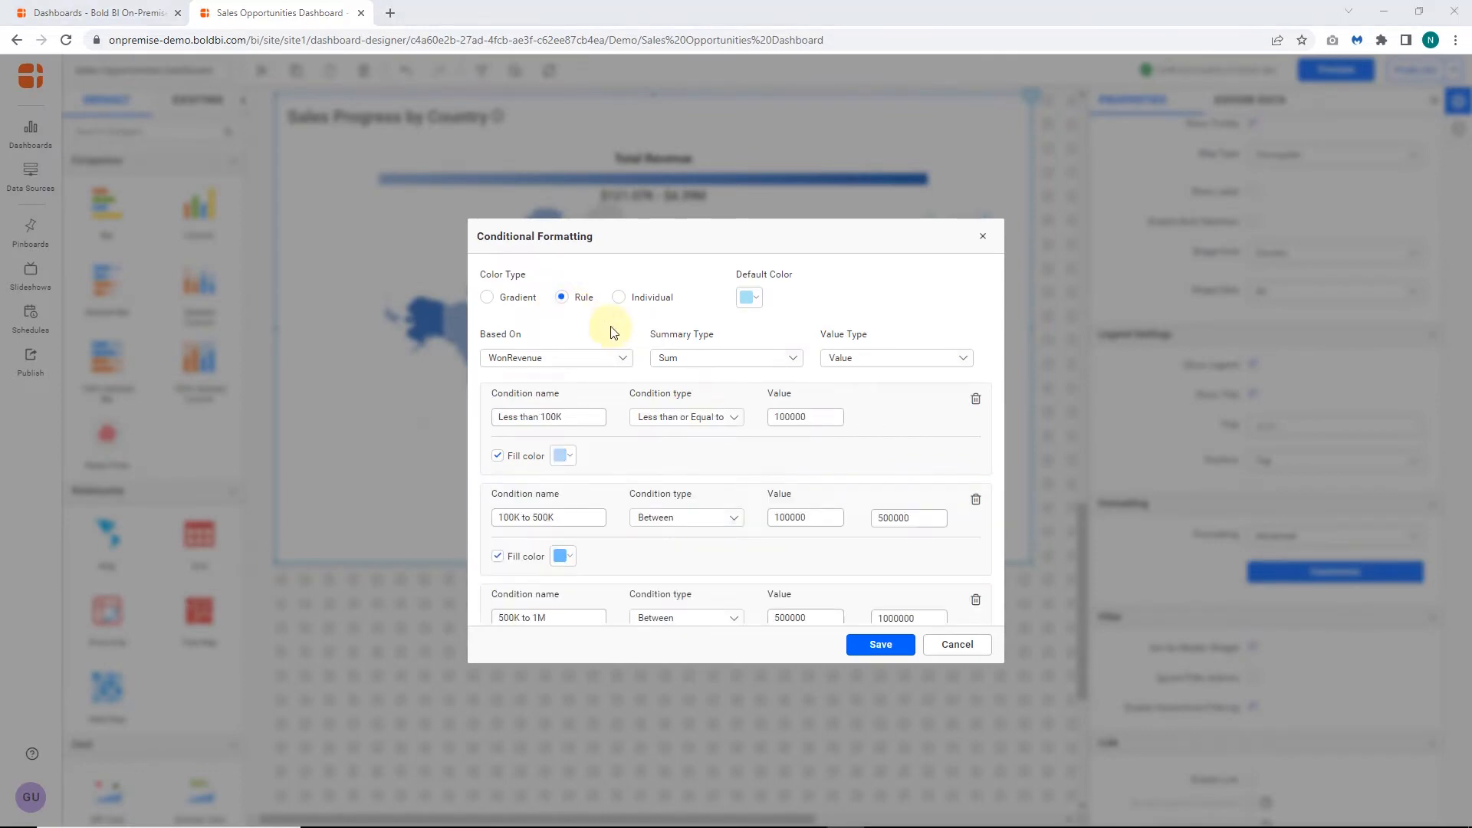
scroll(661, 414, "down", 3)
left_click(880, 644)
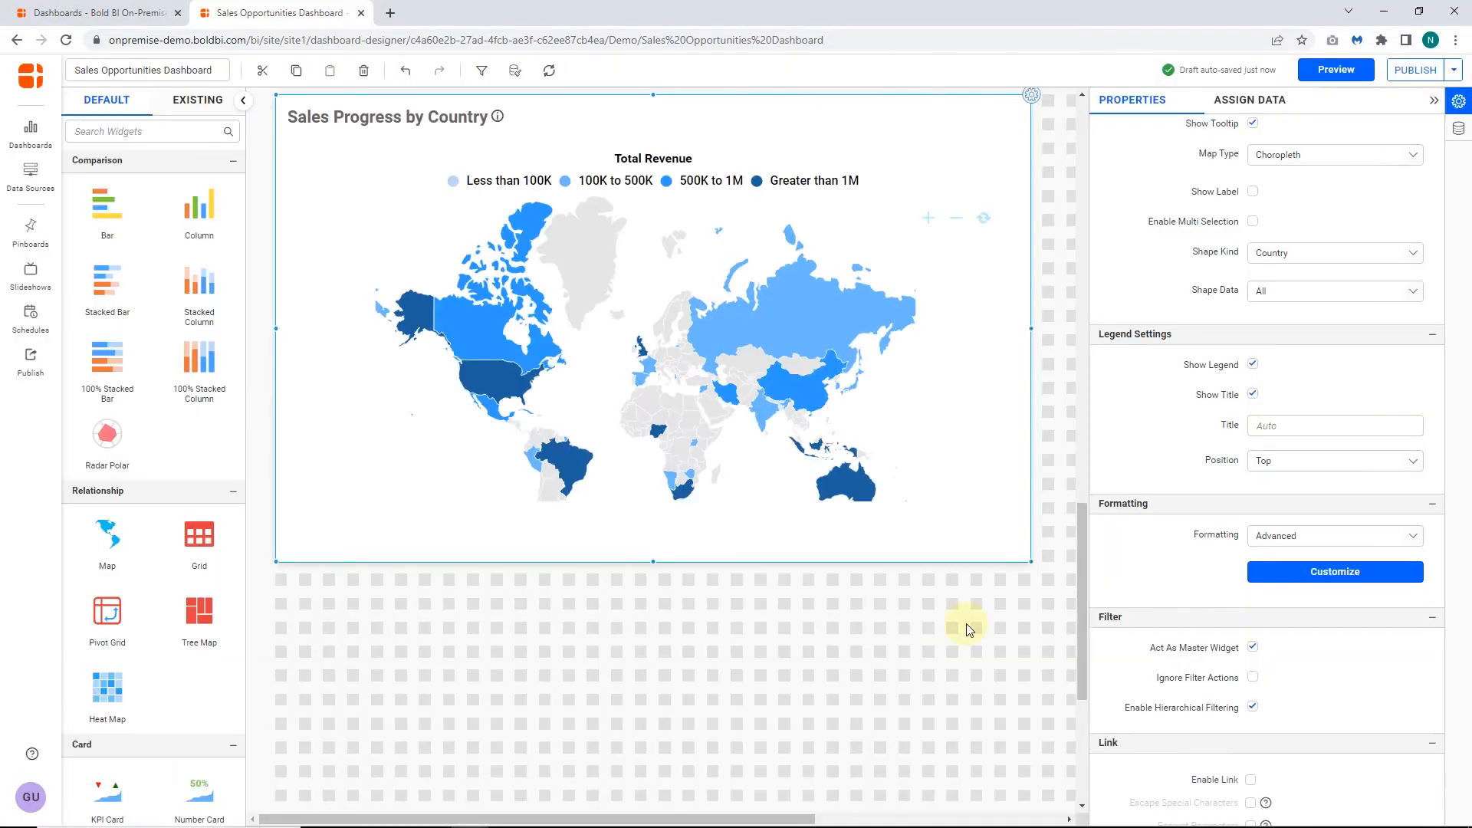
- Publish the Sales Opportunities Dashboard and inspect the country tooltips on its map
scroll(1252, 636, "down", 3)
scroll(1253, 639, "down", 10)
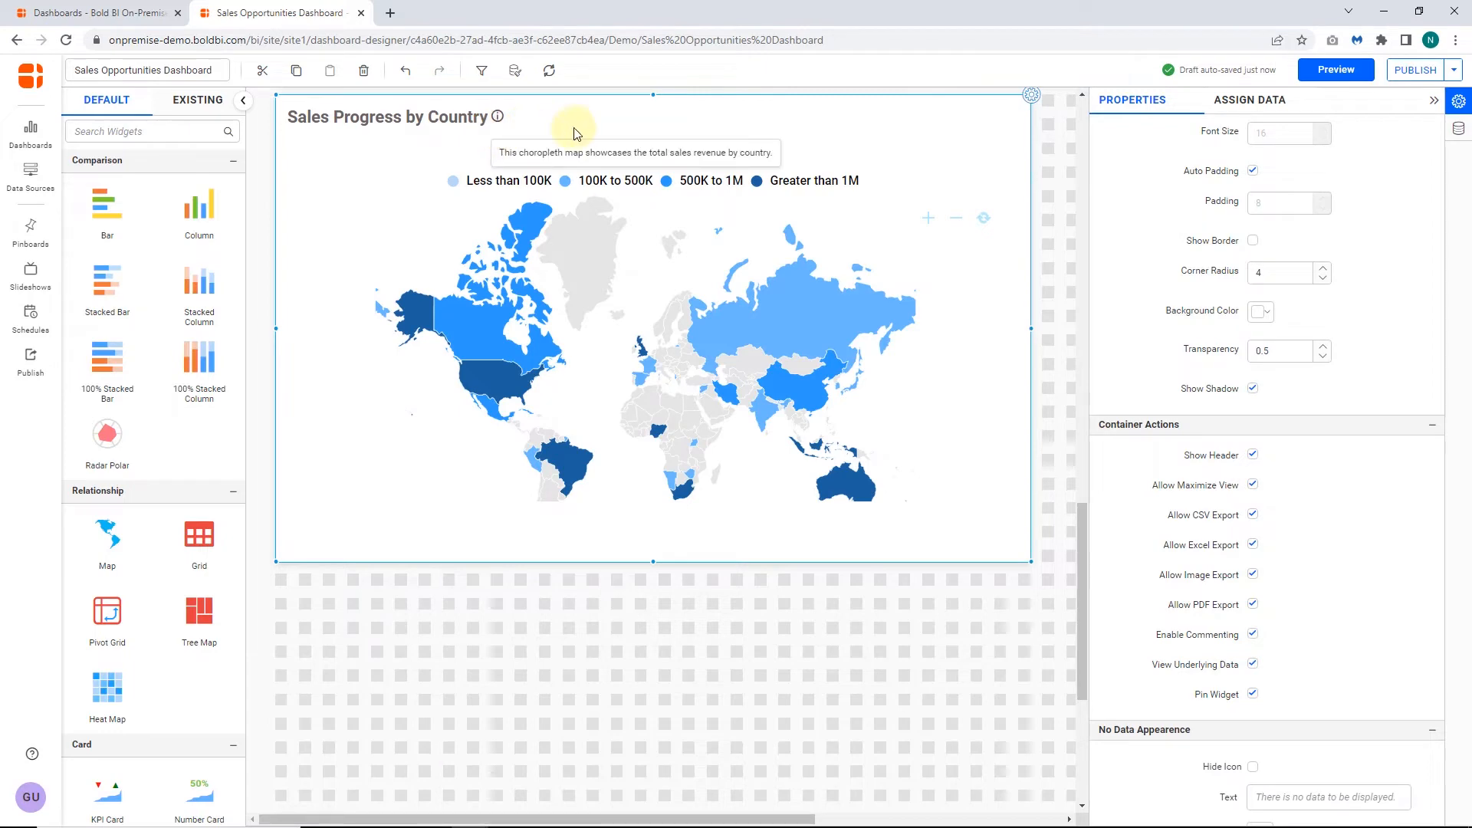
left_click(1402, 80)
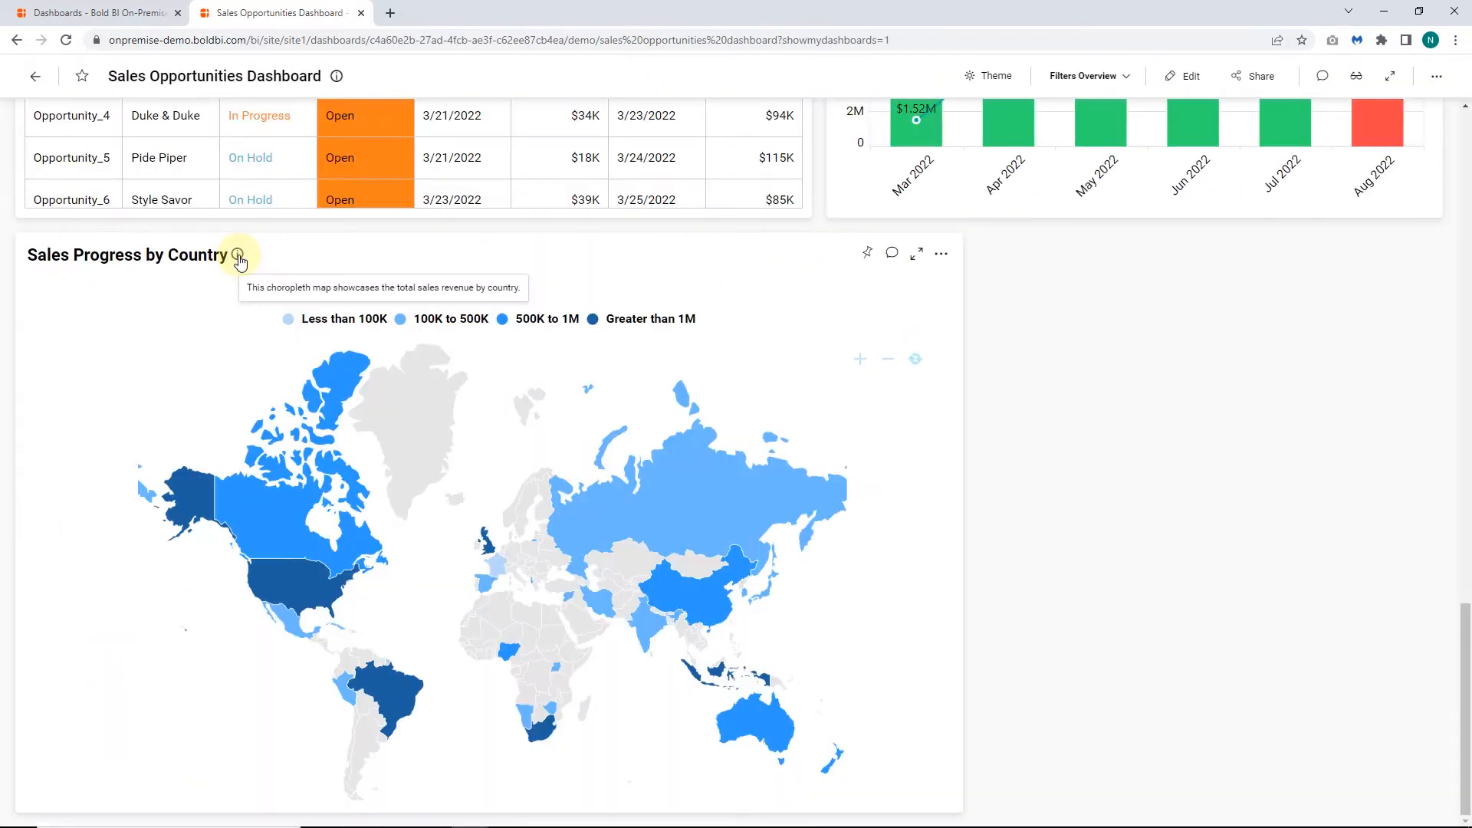
mouse_move(330, 378)
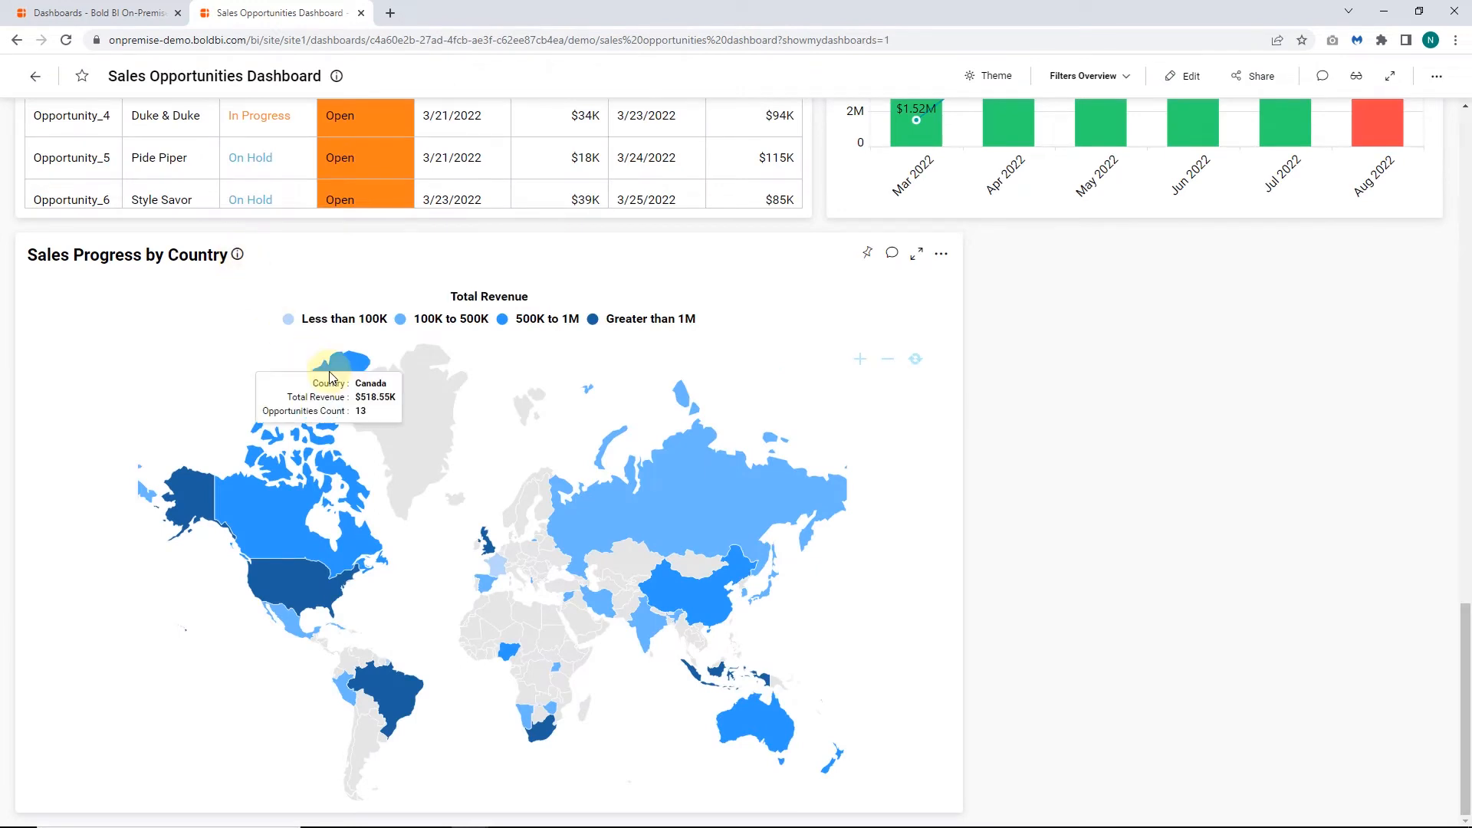
mouse_move(202, 493)
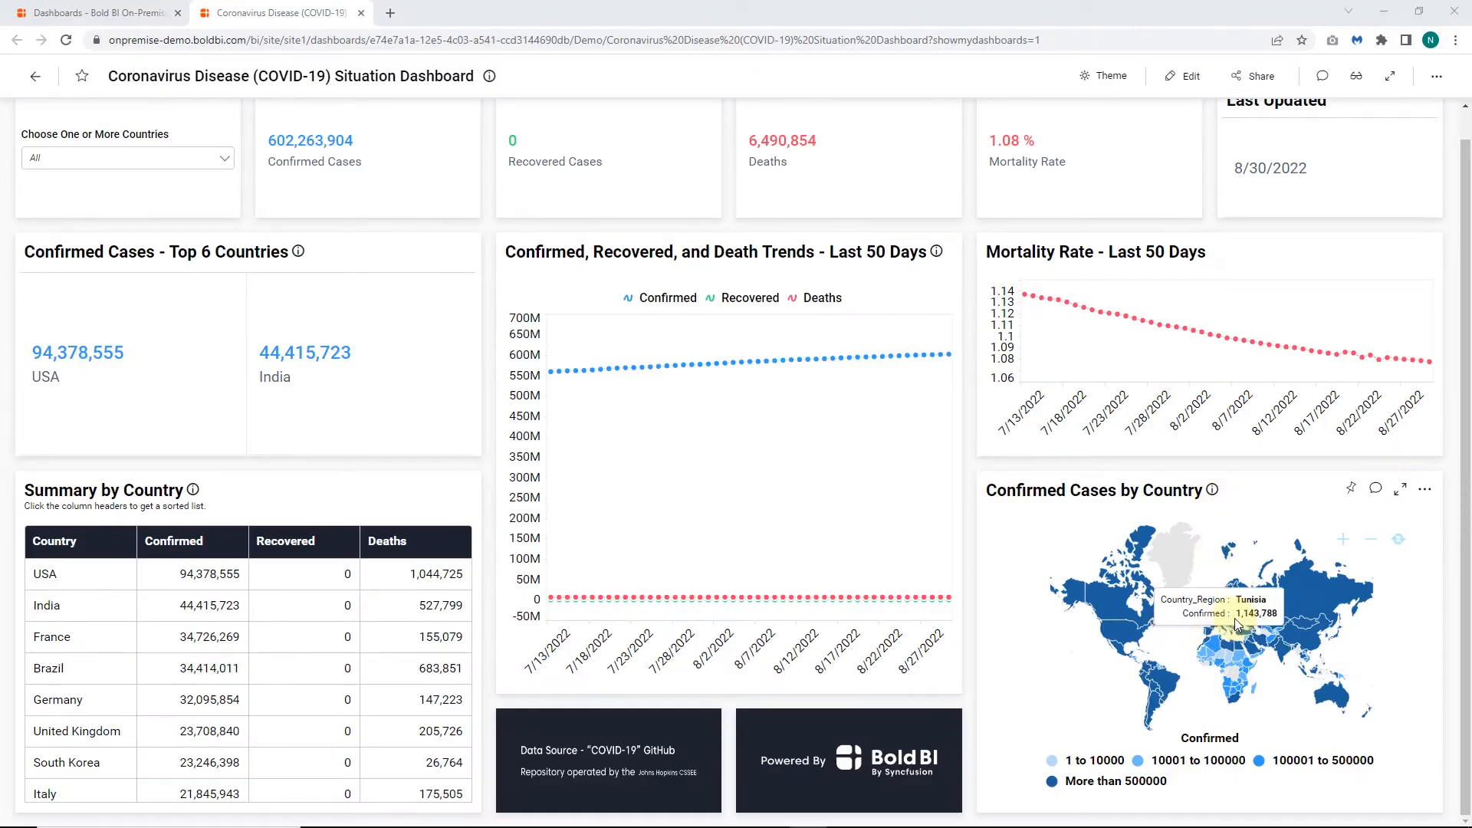
- Toggle the 10001 to 100000 legend range off and on in the Confirmed Cases by Country map
left_click(1139, 762)
left_click(1140, 763)
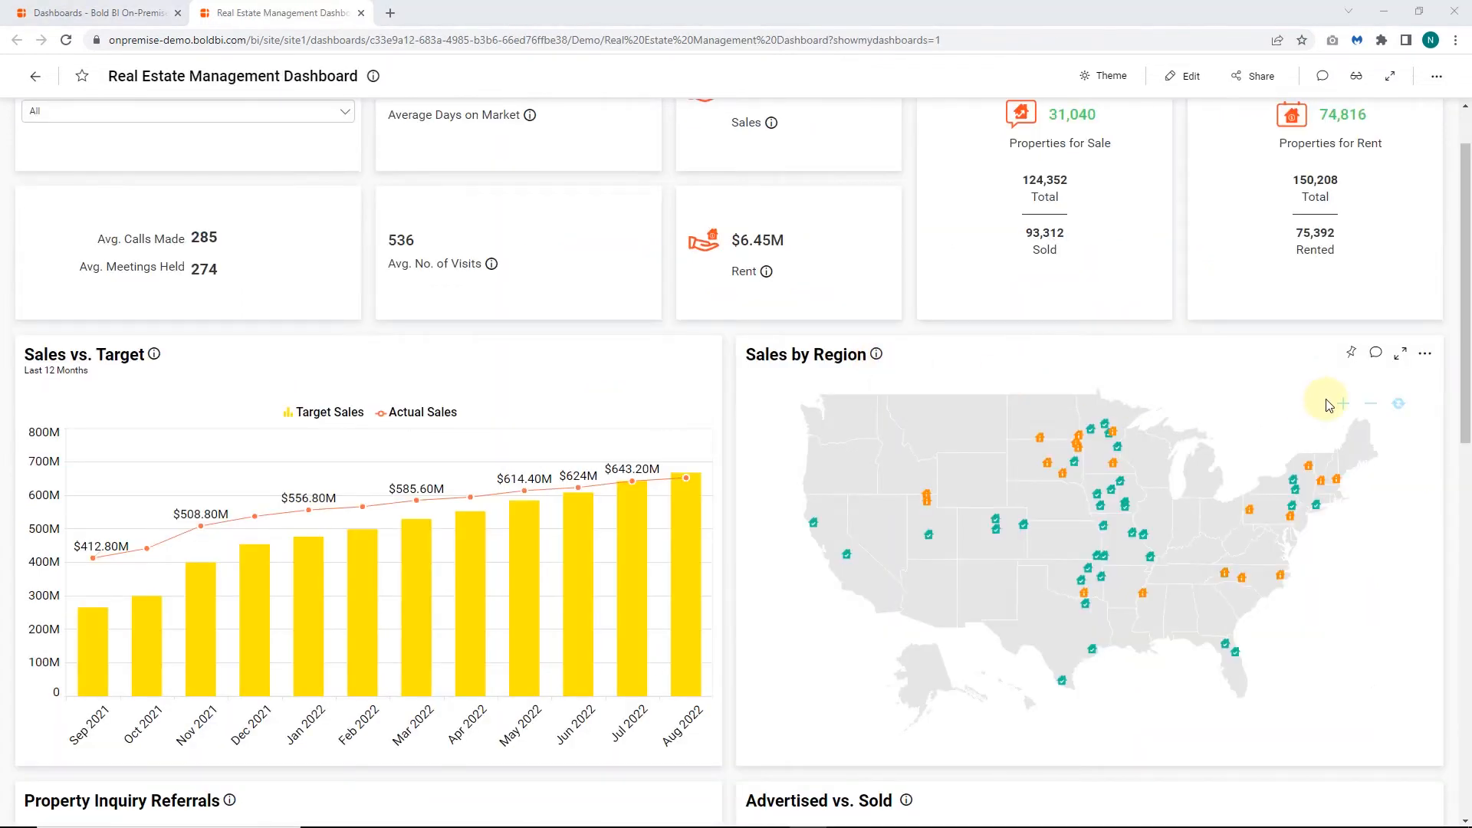
- Zoom in on the Sales by Region map of the Real Estate Management Dashboard and inspect its central property markers
left_click(1344, 405)
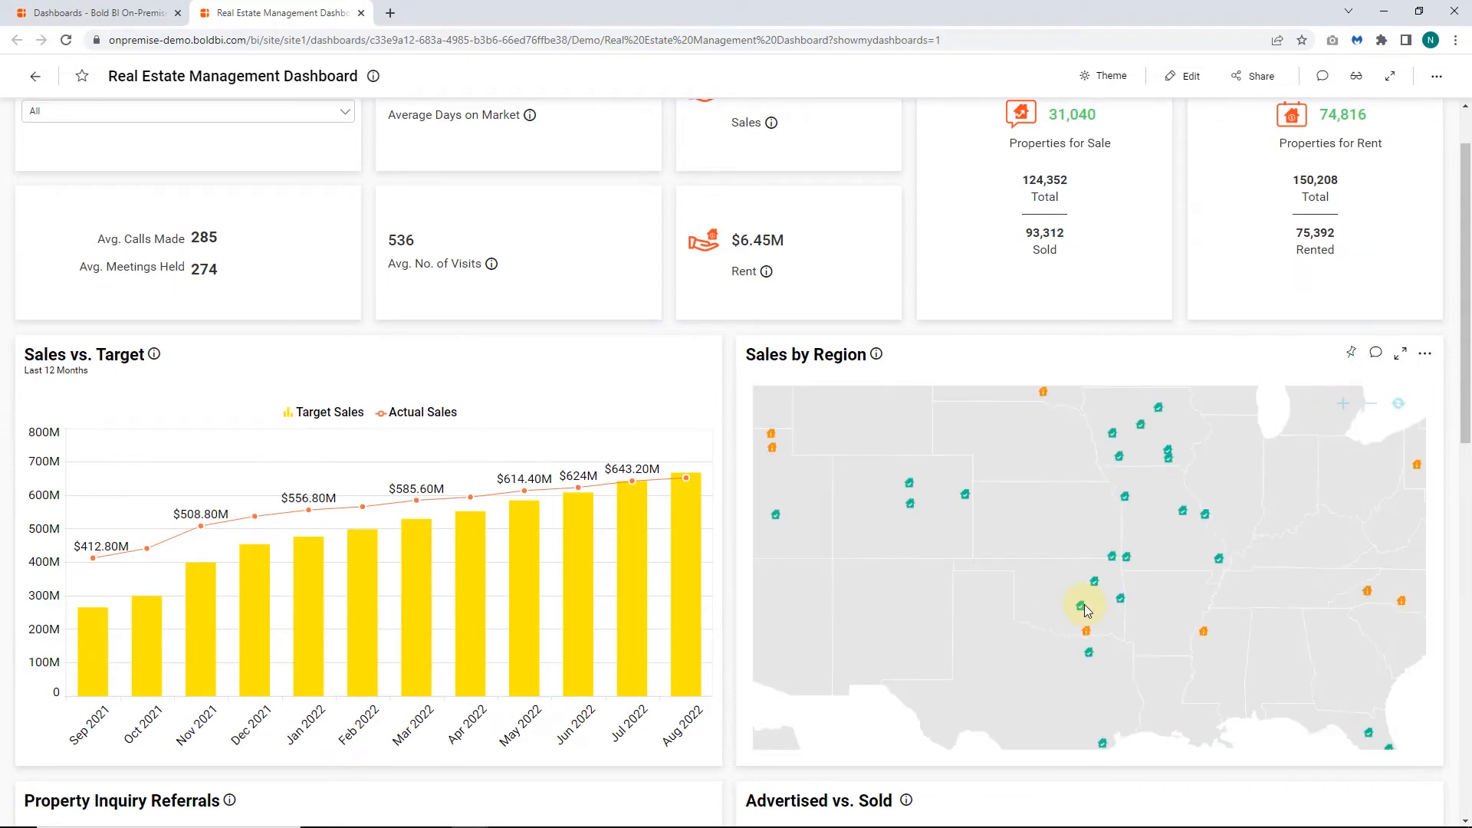
mouse_move(1083, 605)
mouse_move(1088, 635)
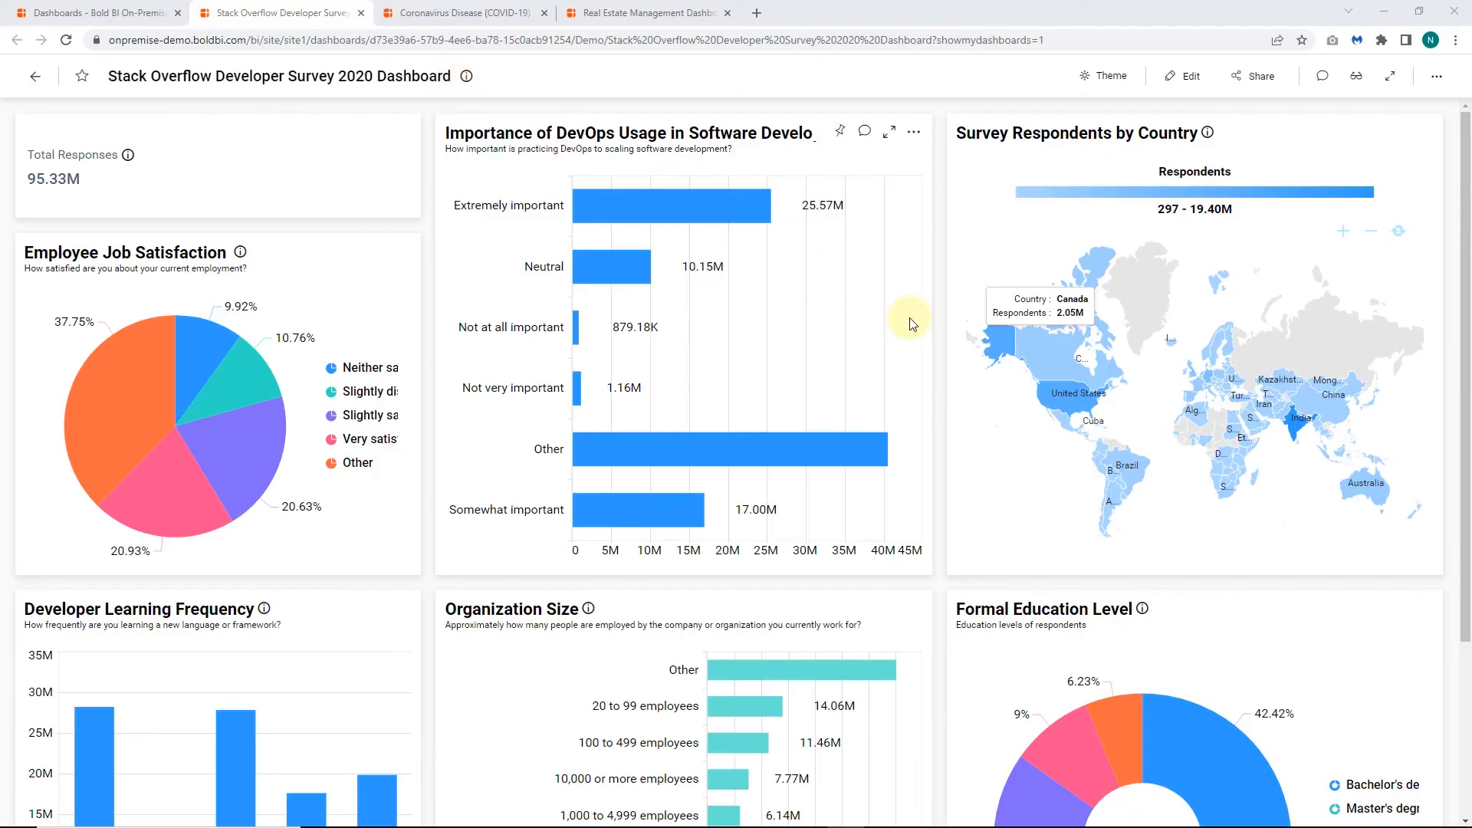
- Inspect country details on the Survey Respondents by Country map and the maximized Confirmed Cases by Country map
mouse_move(1001, 345)
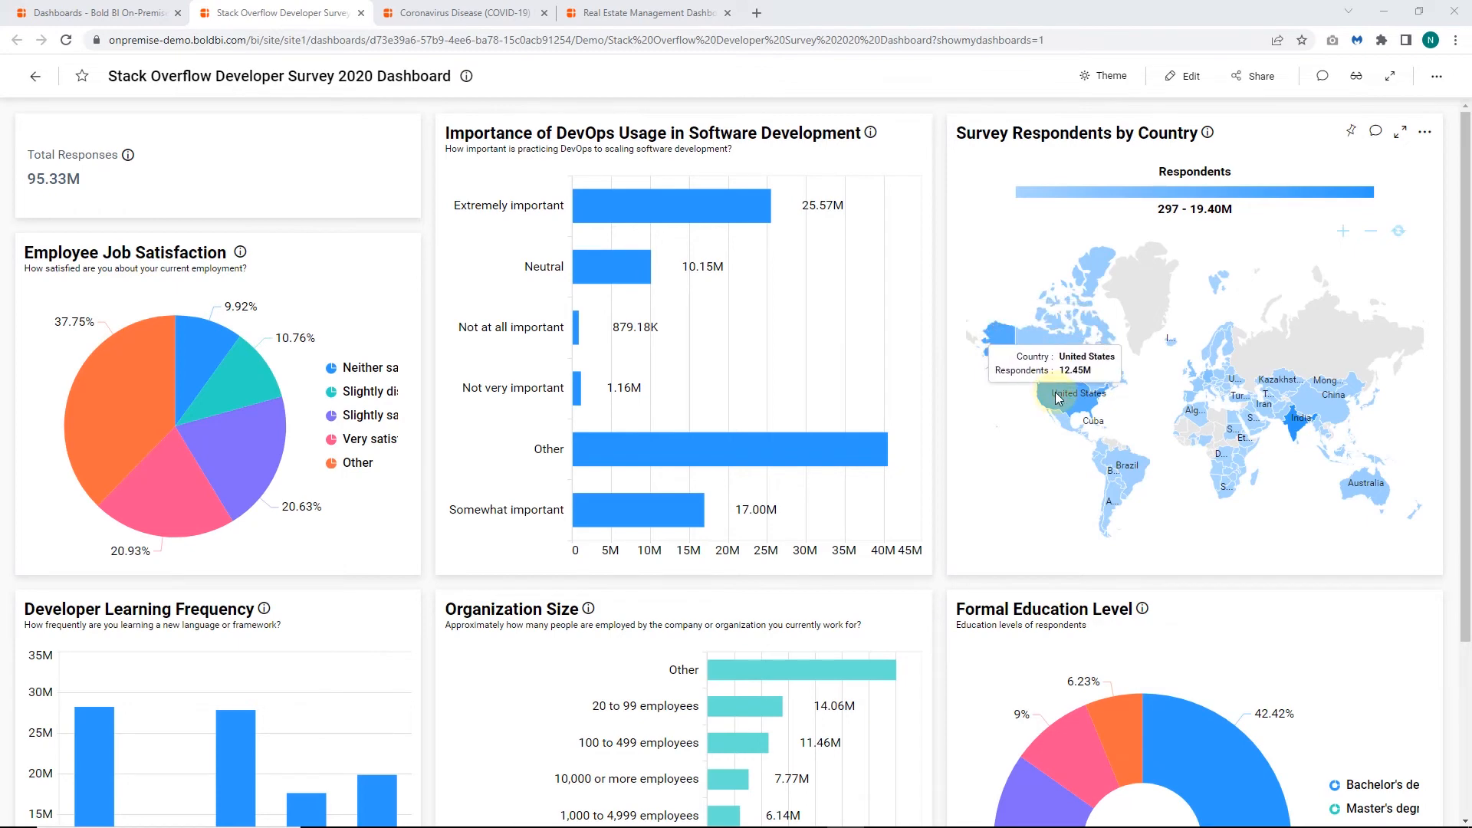
scroll(1055, 395, "up", 3)
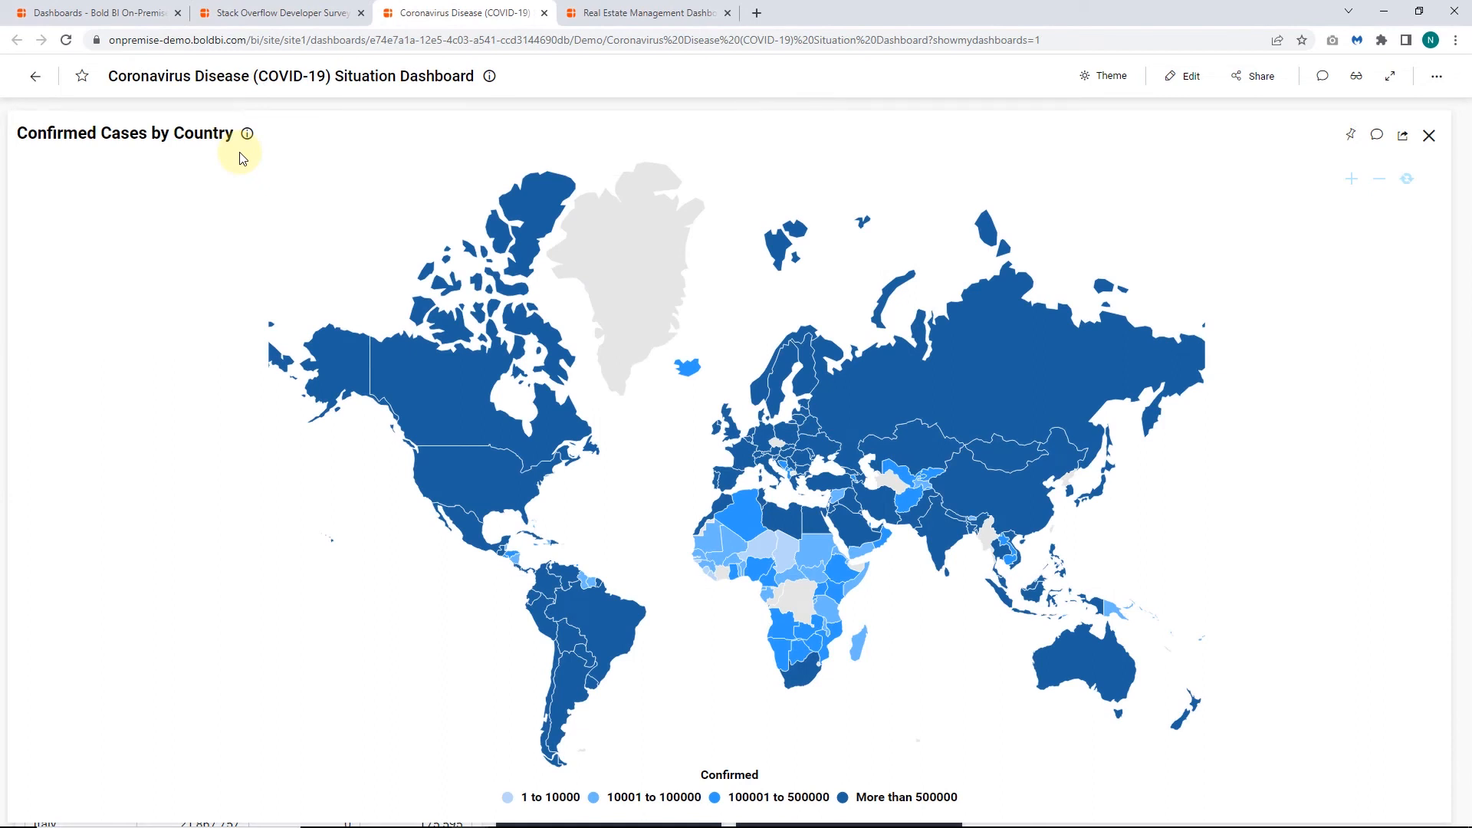
mouse_move(248, 138)
mouse_move(749, 511)
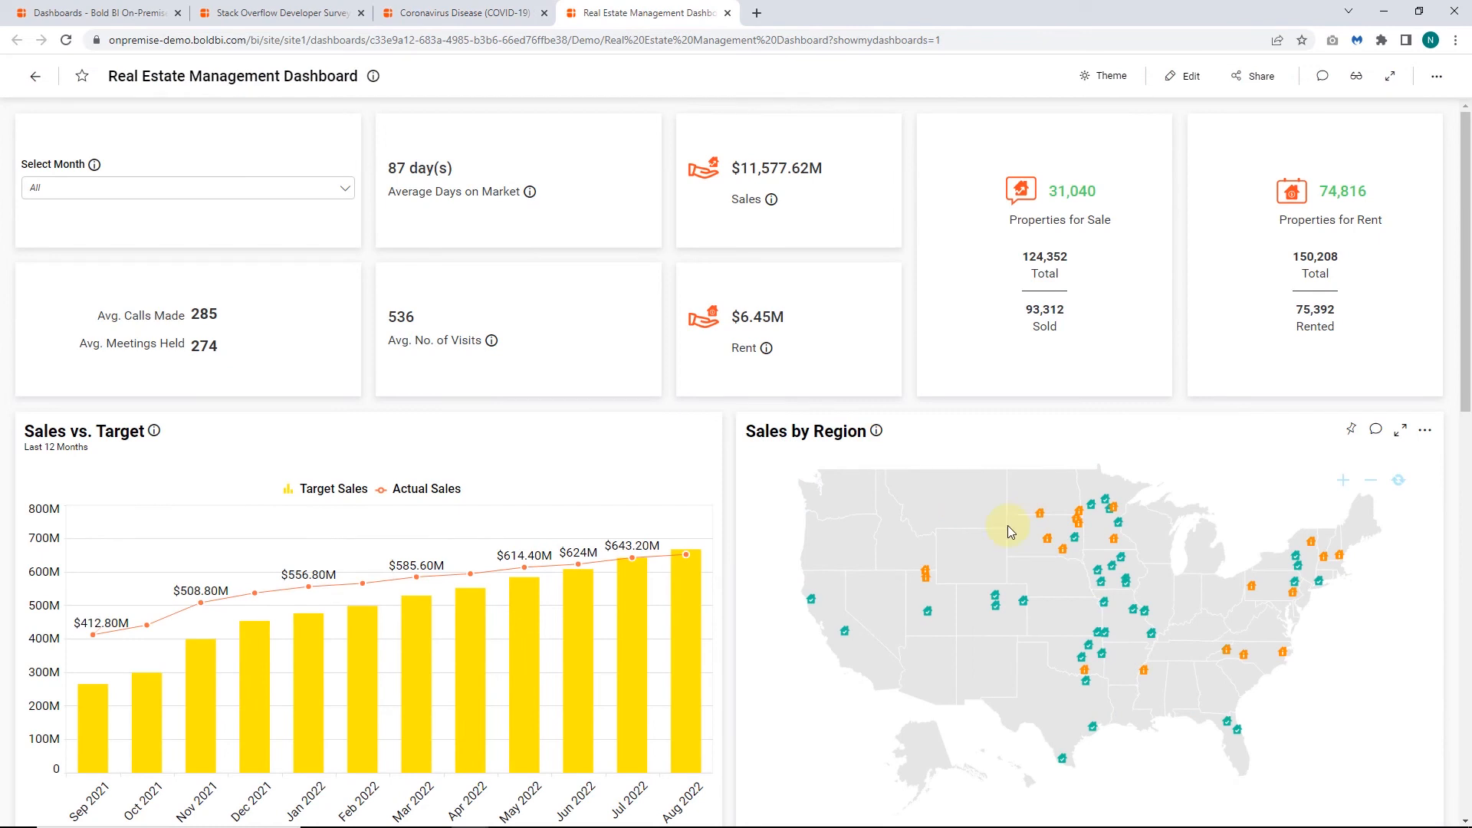
- Zoom in on the northern states of the Sales by Region map and examine a property marker's details
scroll(1007, 526, "up", 3)
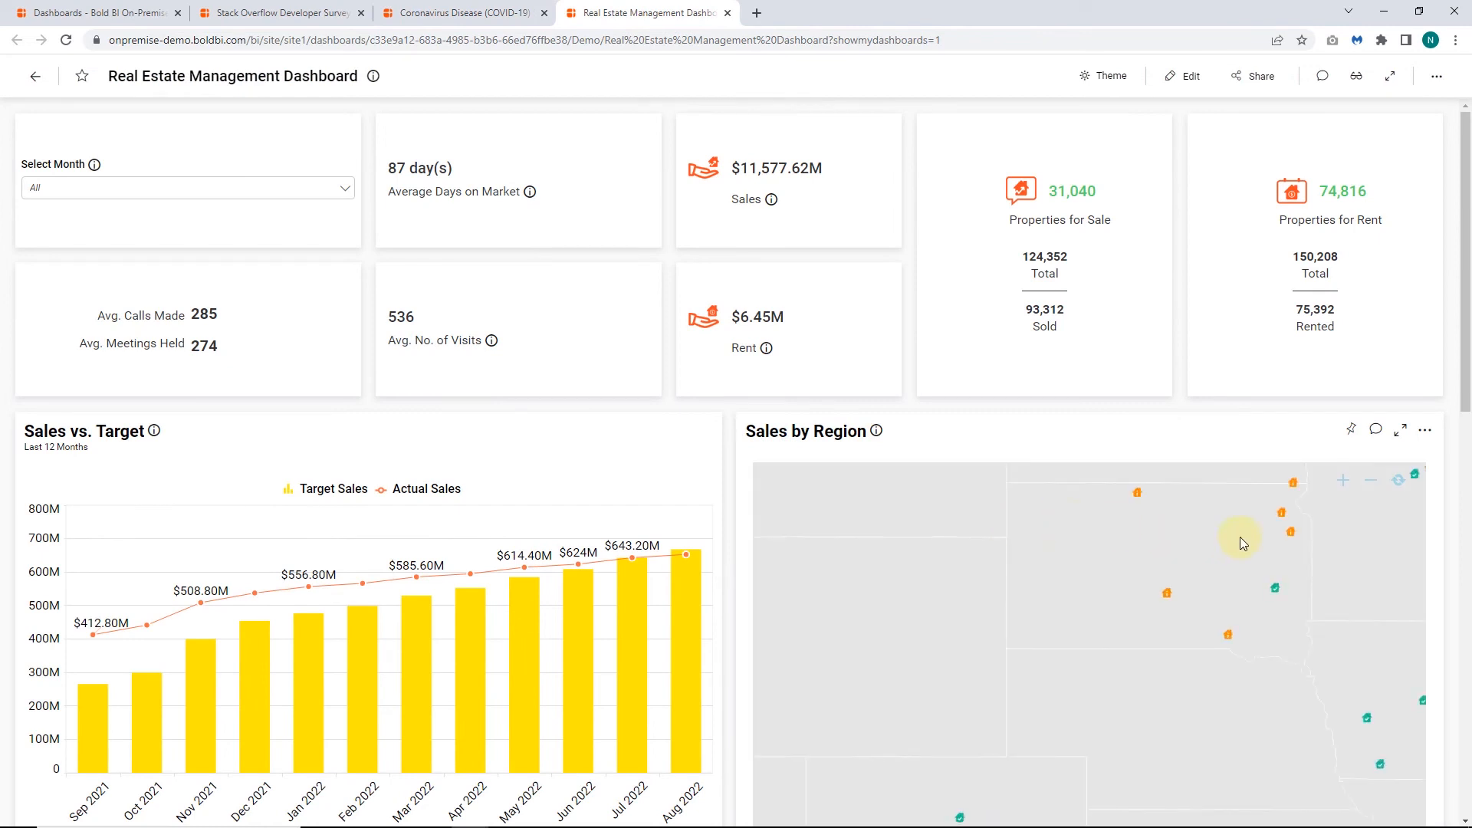
mouse_move(1290, 537)
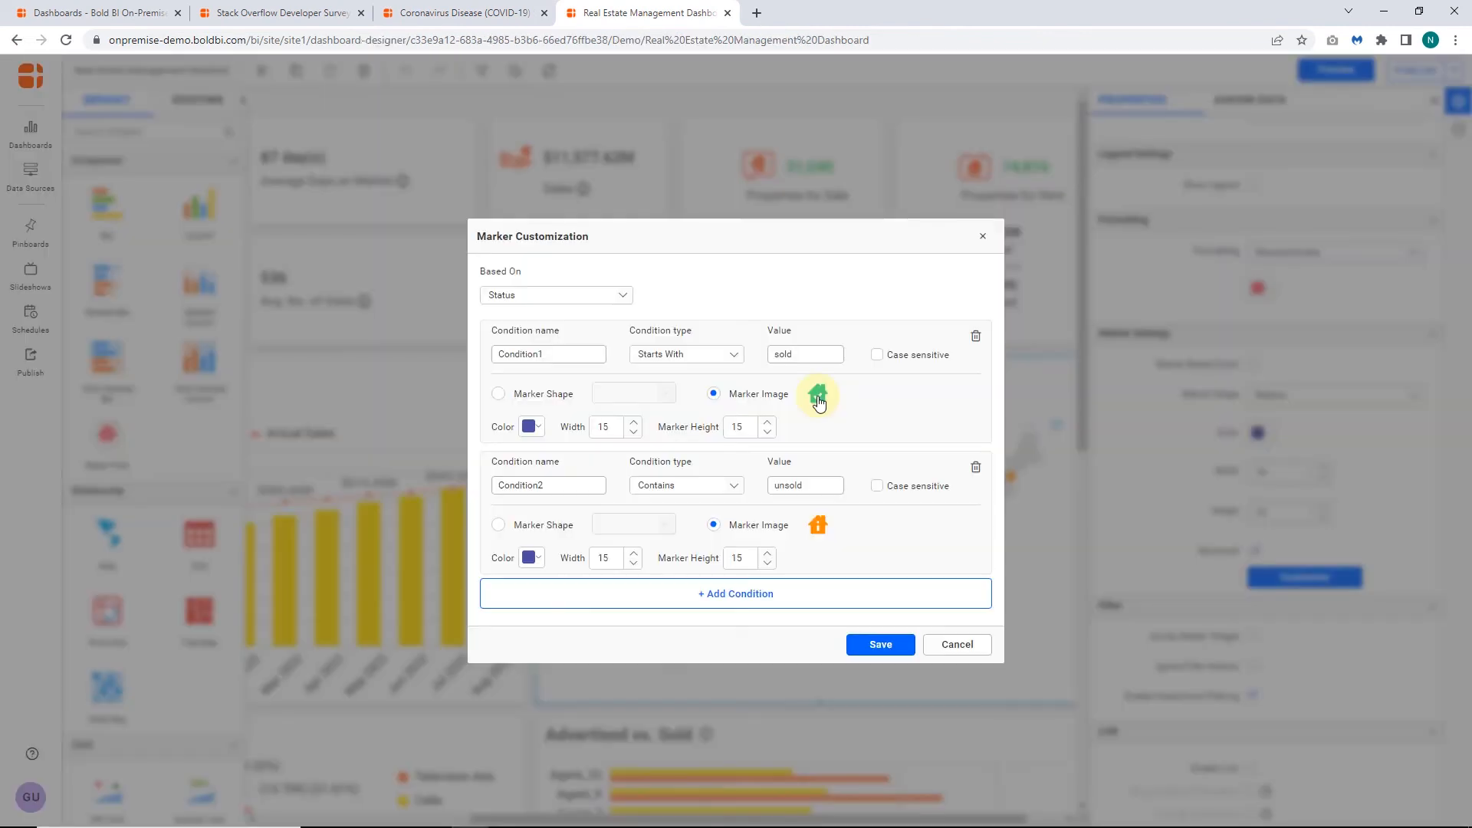
- Open the custom icon settings for the marker image of the sold condition
left_click(818, 398)
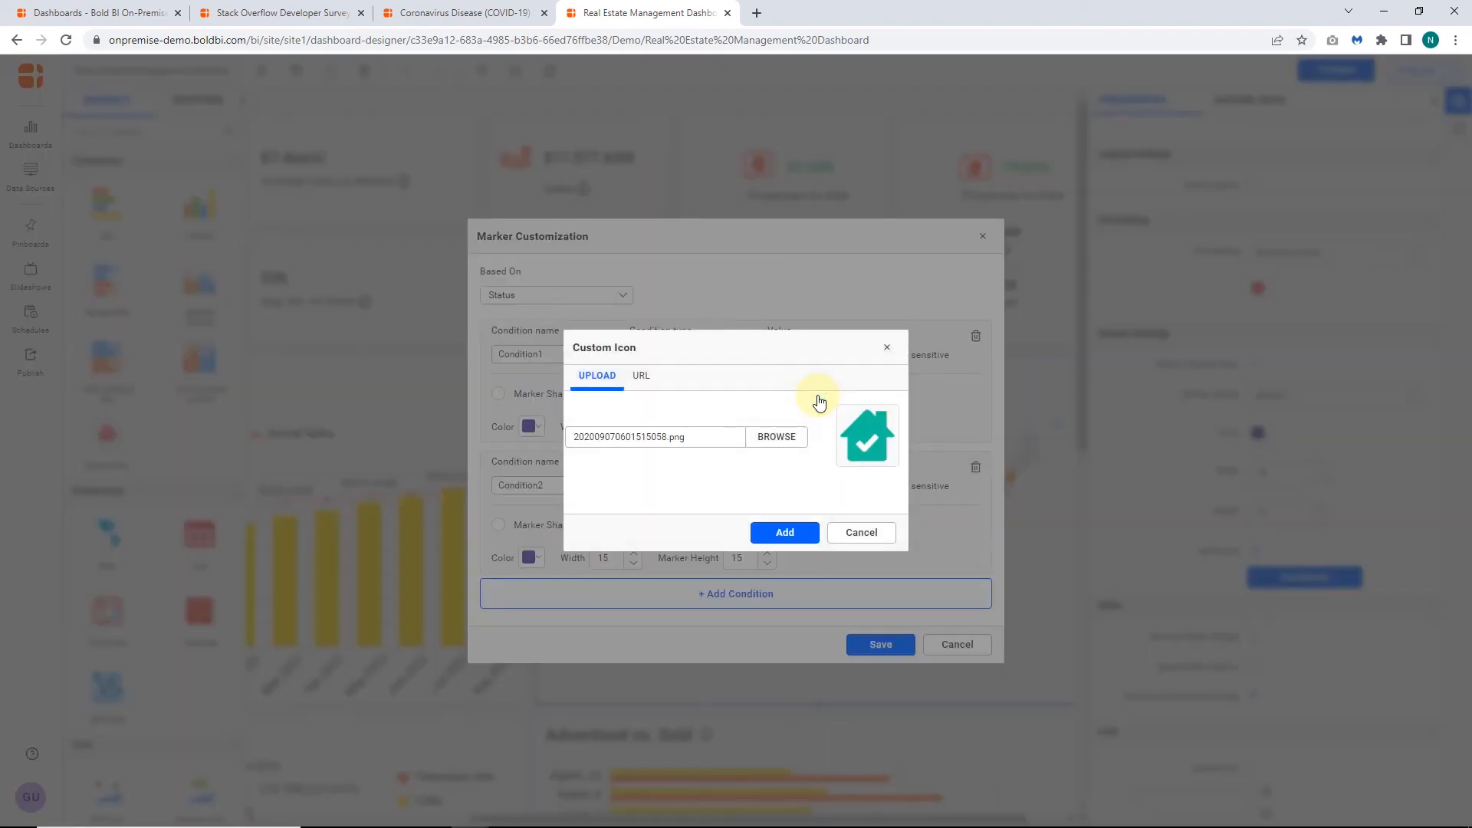